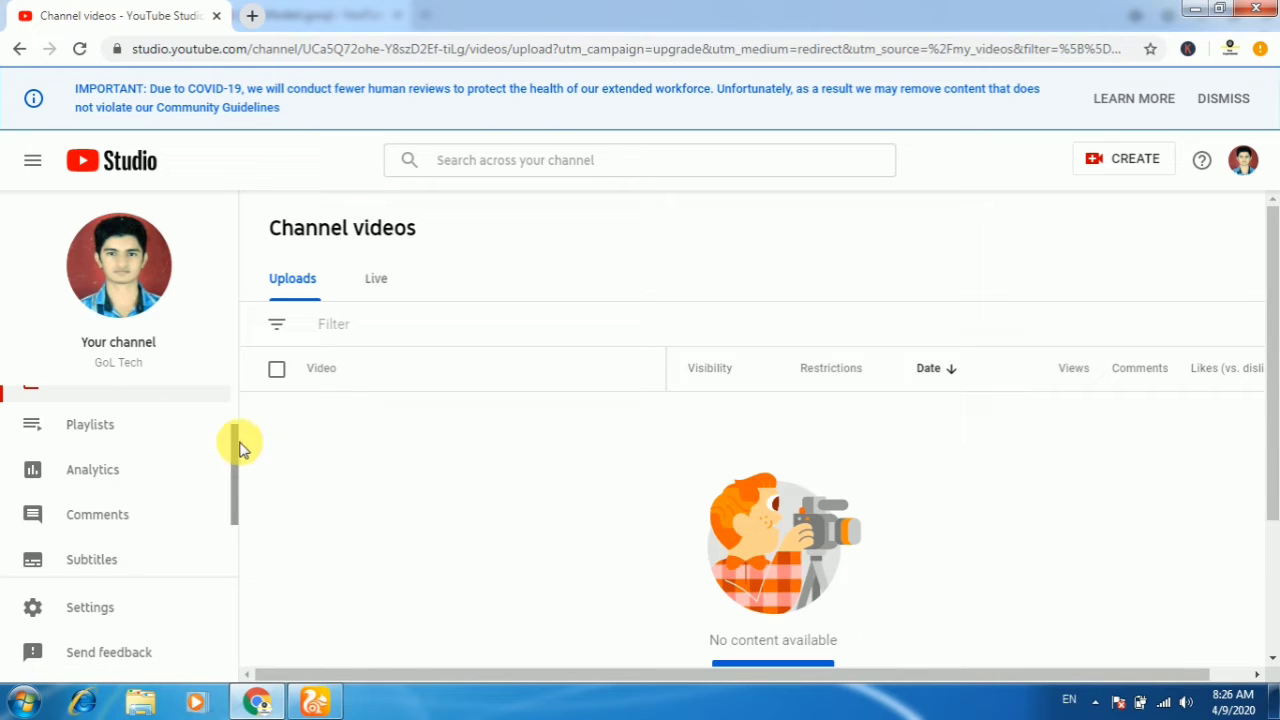
# In the channel's basic info settings, add the keywords "GOL TECH" and "gol tech".
pyautogui.moveTo(234, 445); pyautogui.dragTo(236, 463)
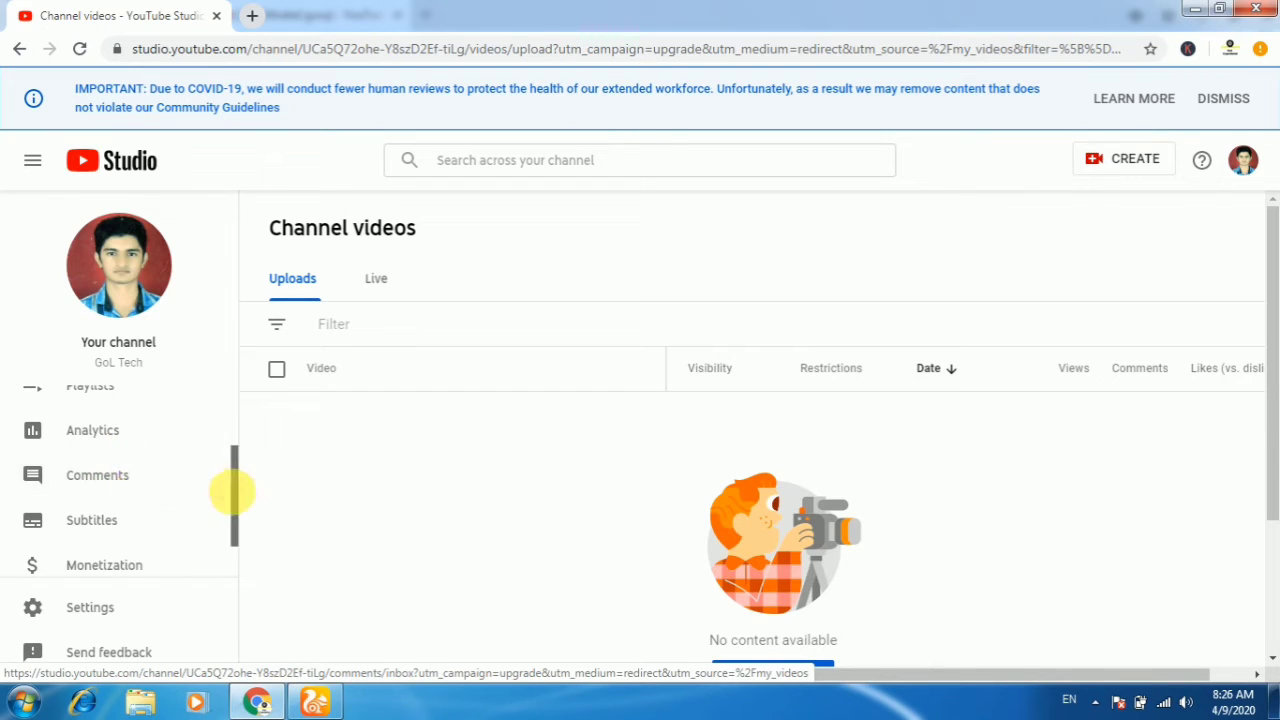
pyautogui.moveTo(233, 492); pyautogui.dragTo(240, 520)
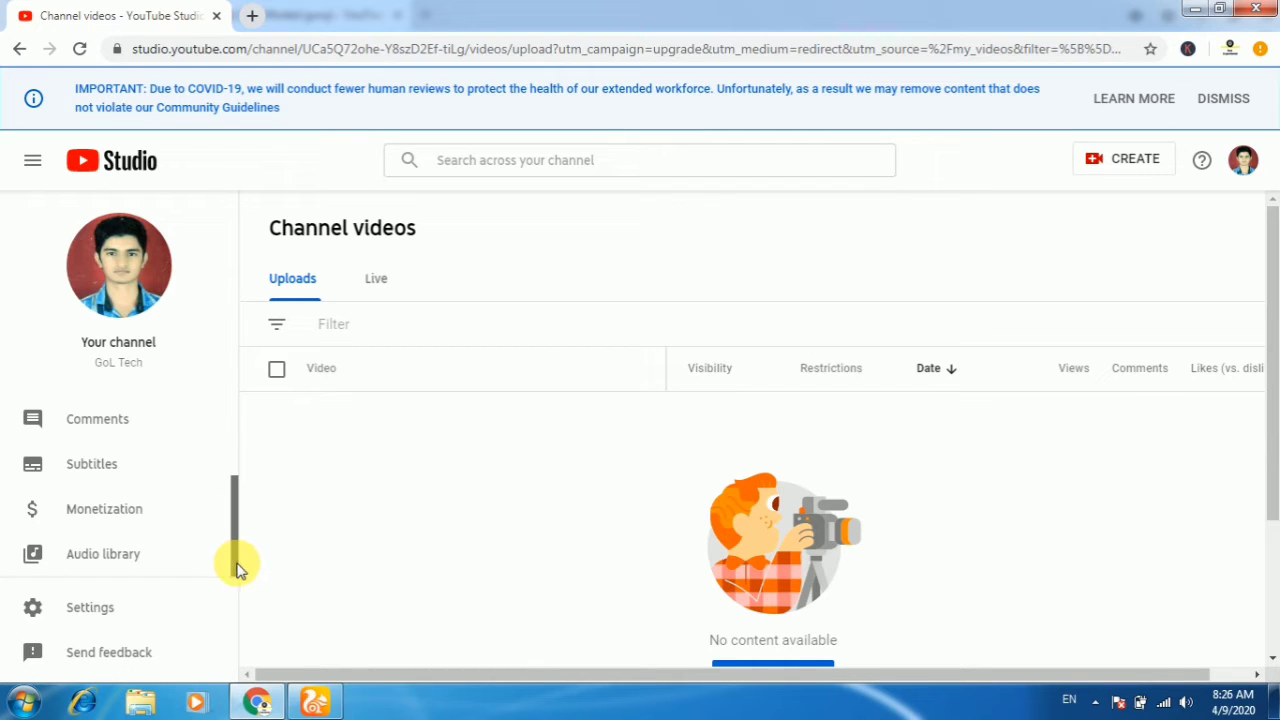
pyautogui.click(88, 607)
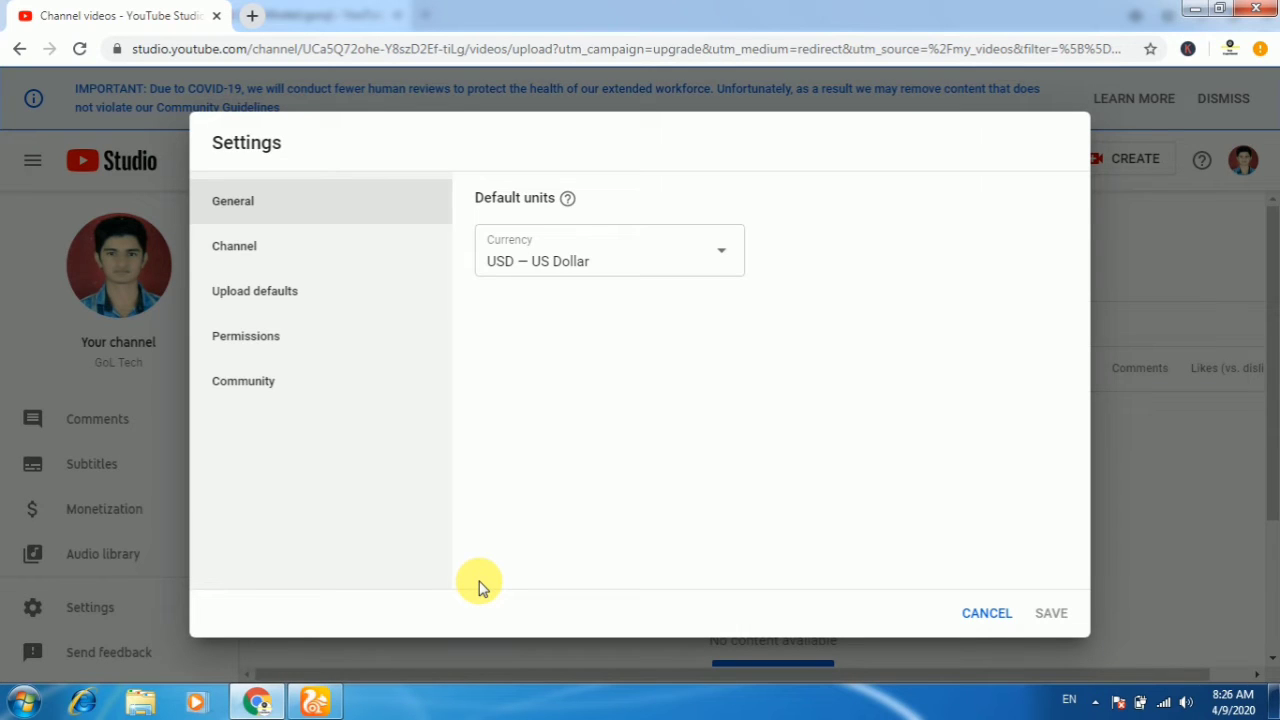
pyautogui.click(333, 248)
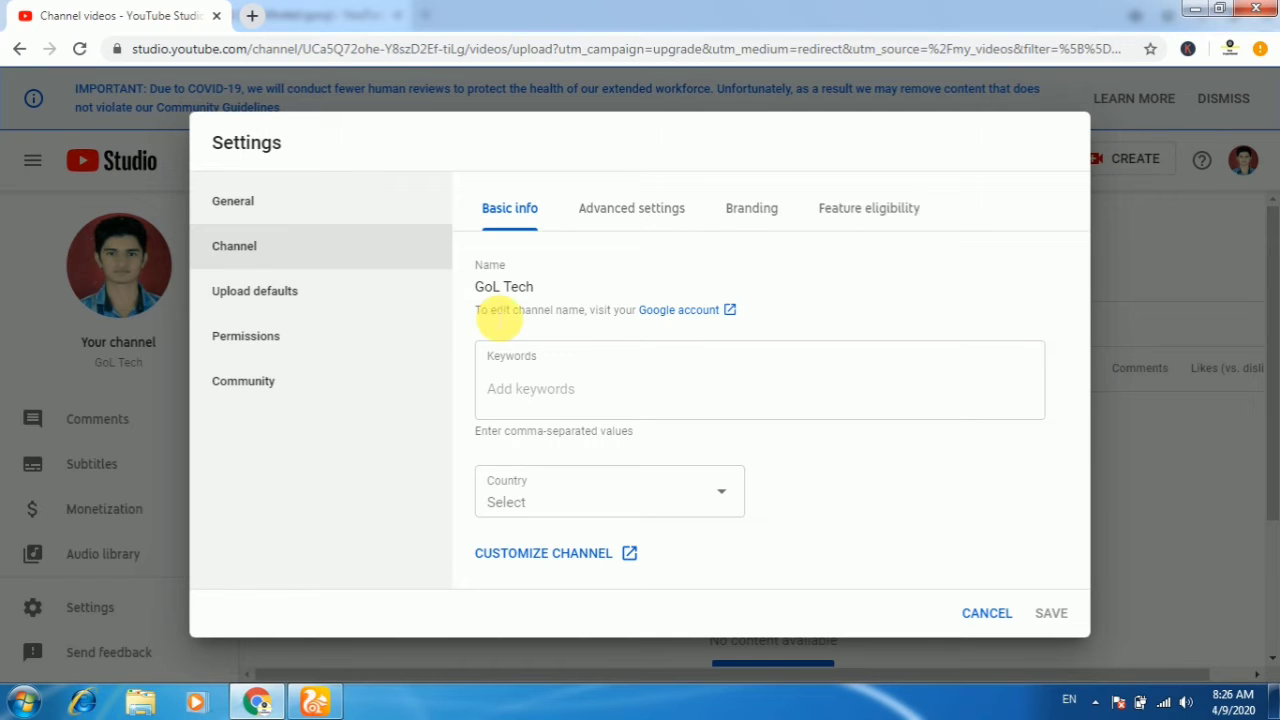
pyautogui.click(574, 391)
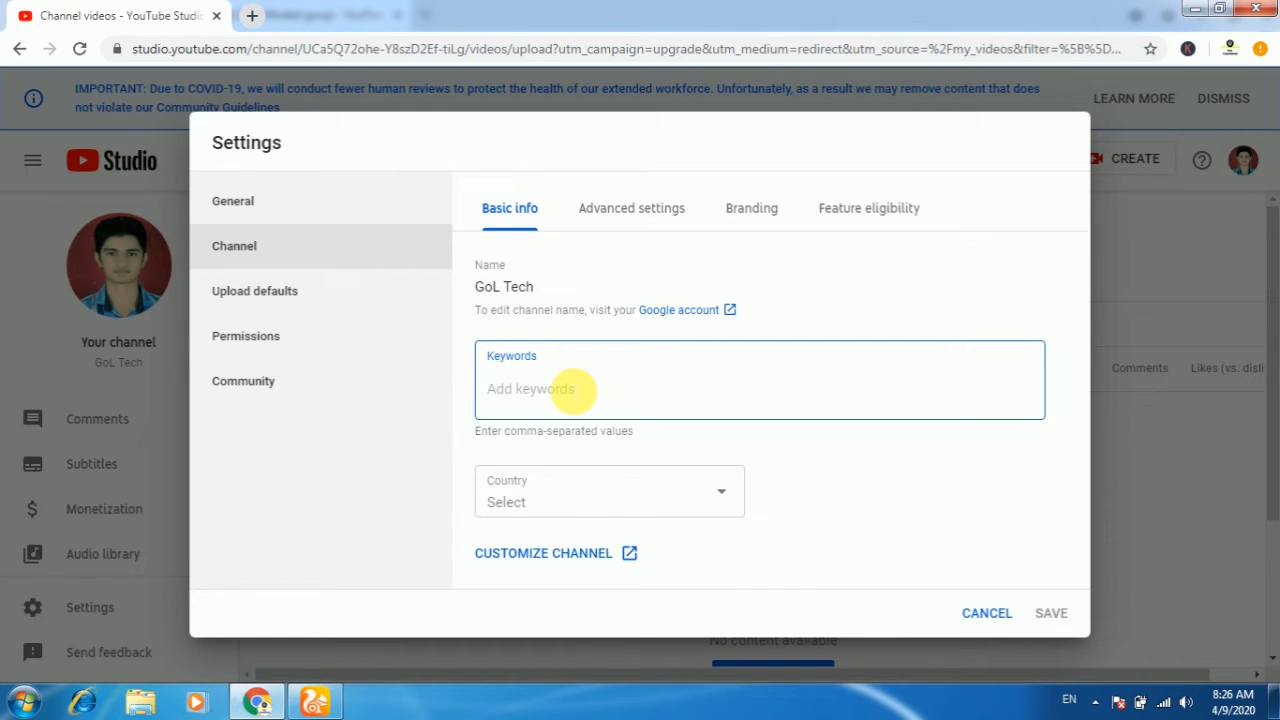
pyautogui.write('GOL')
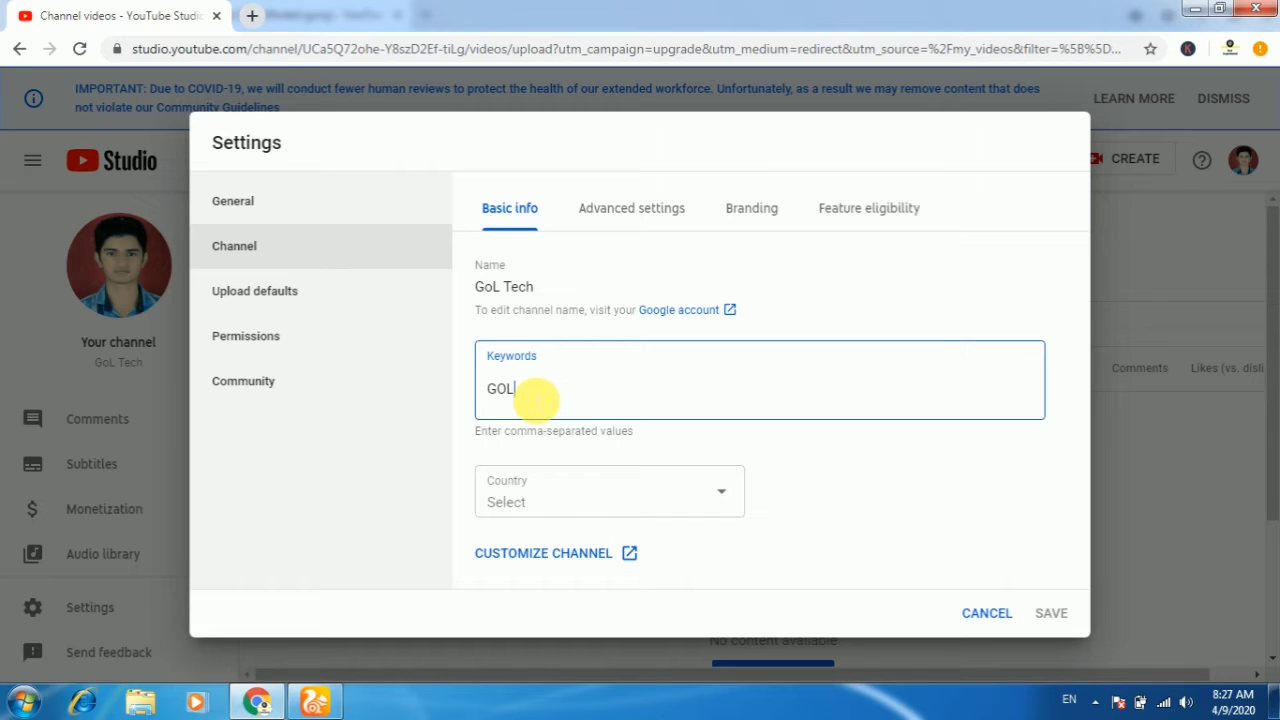
pyautogui.write(' TECH')
pyautogui.press('Return')
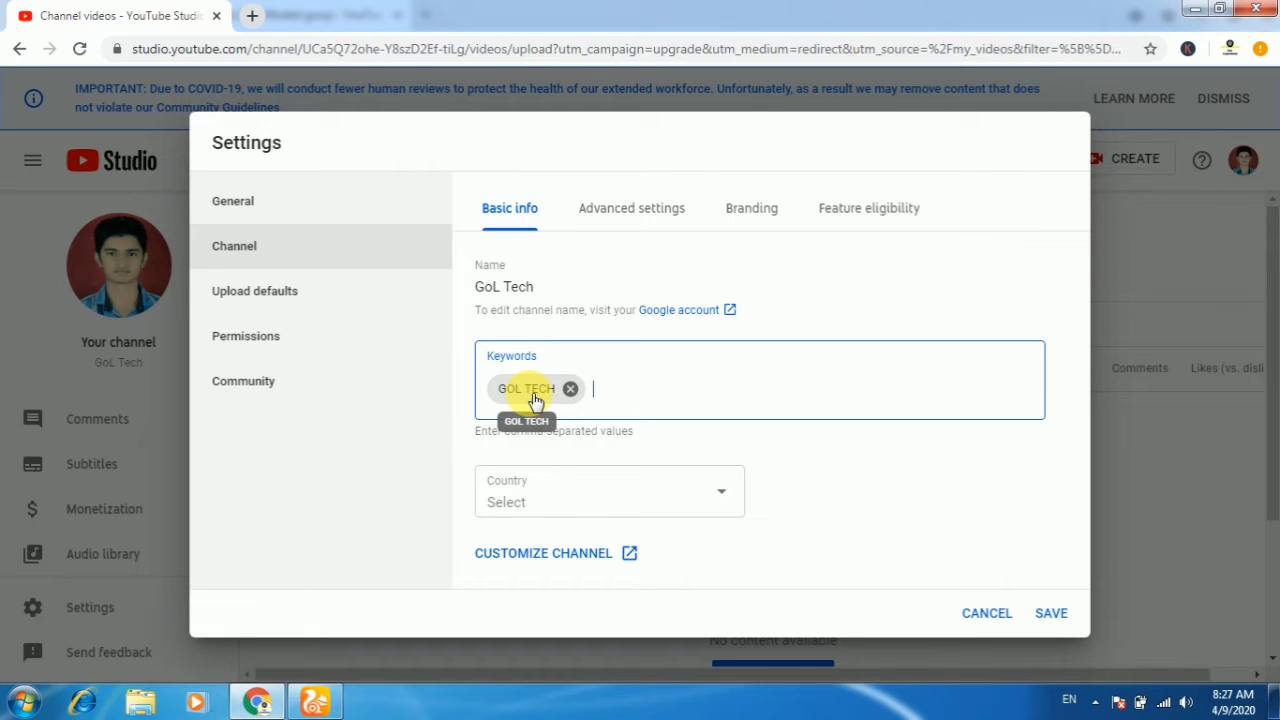
pyautogui.write('gol tech')
pyautogui.press('Return')
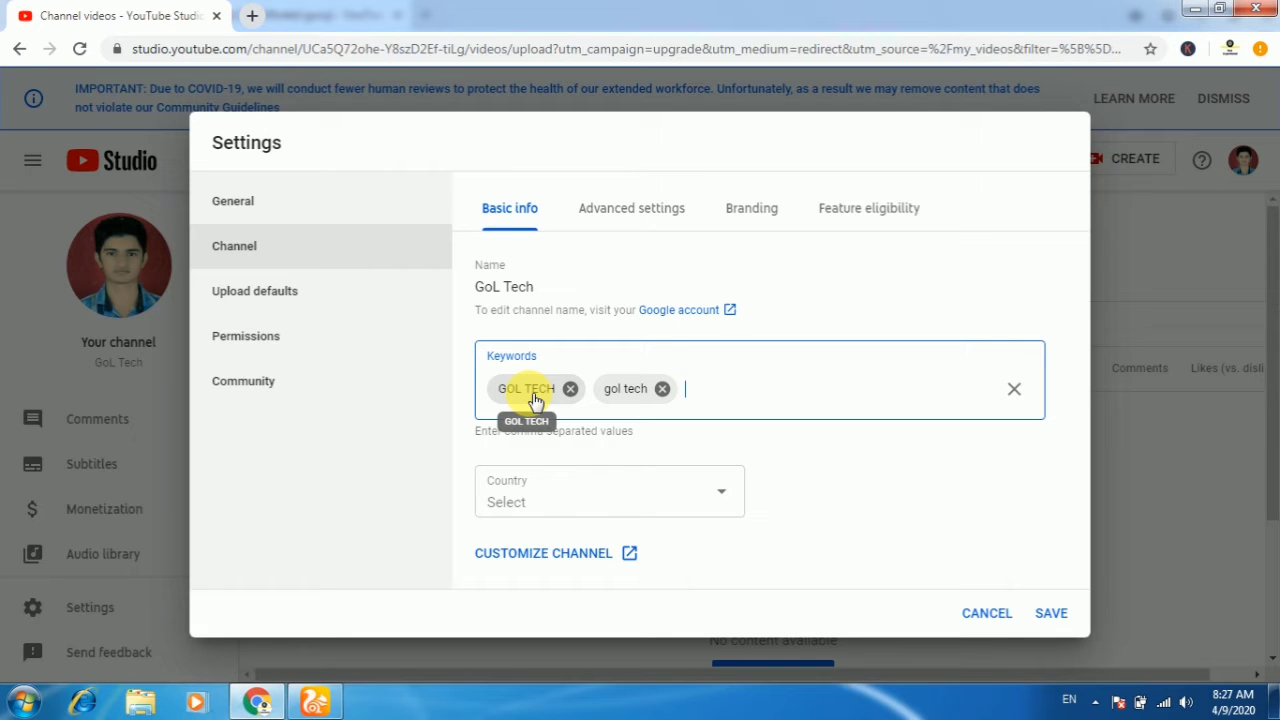
# Add "Gol" as another channel keyword, correcting the mistyped entry "GO".
pyautogui.write('GO')
pyautogui.press('Return')
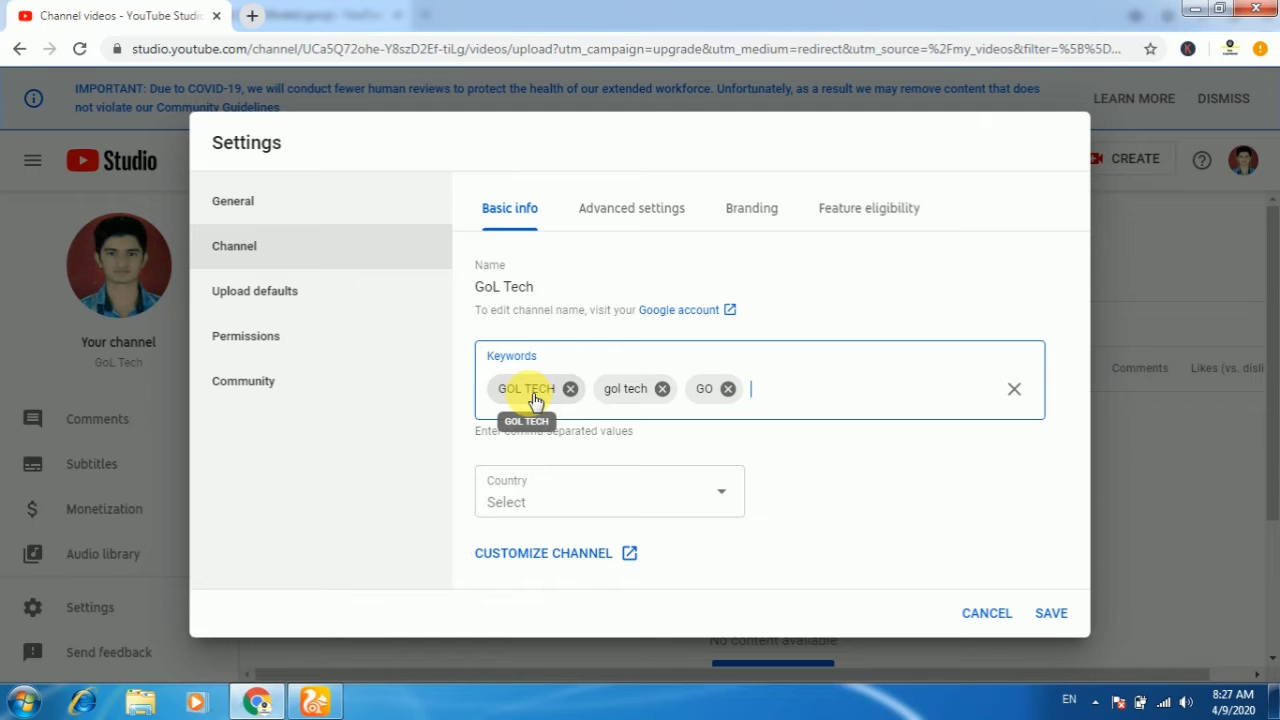
pyautogui.press('BackSpace')
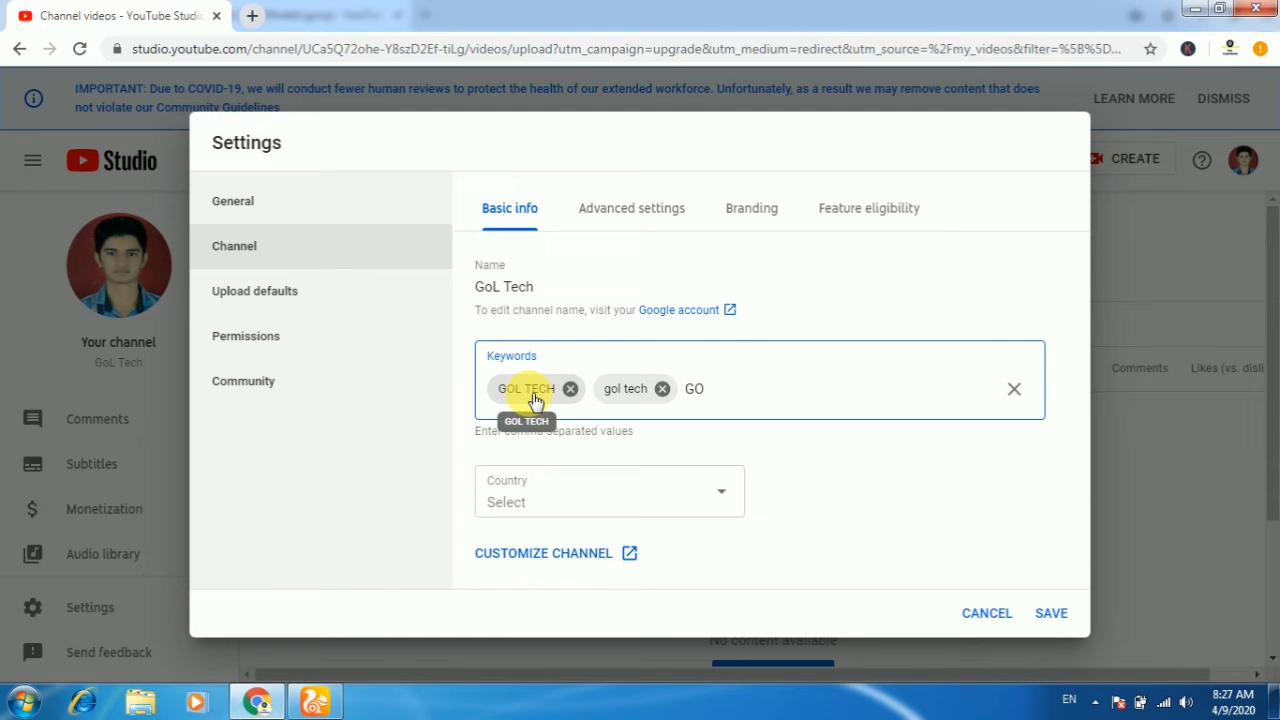
pyautogui.write('L')
pyautogui.press('BackSpace')
pyautogui.press('BackSpace')
pyautogui.write('Gol')
pyautogui.press(',')
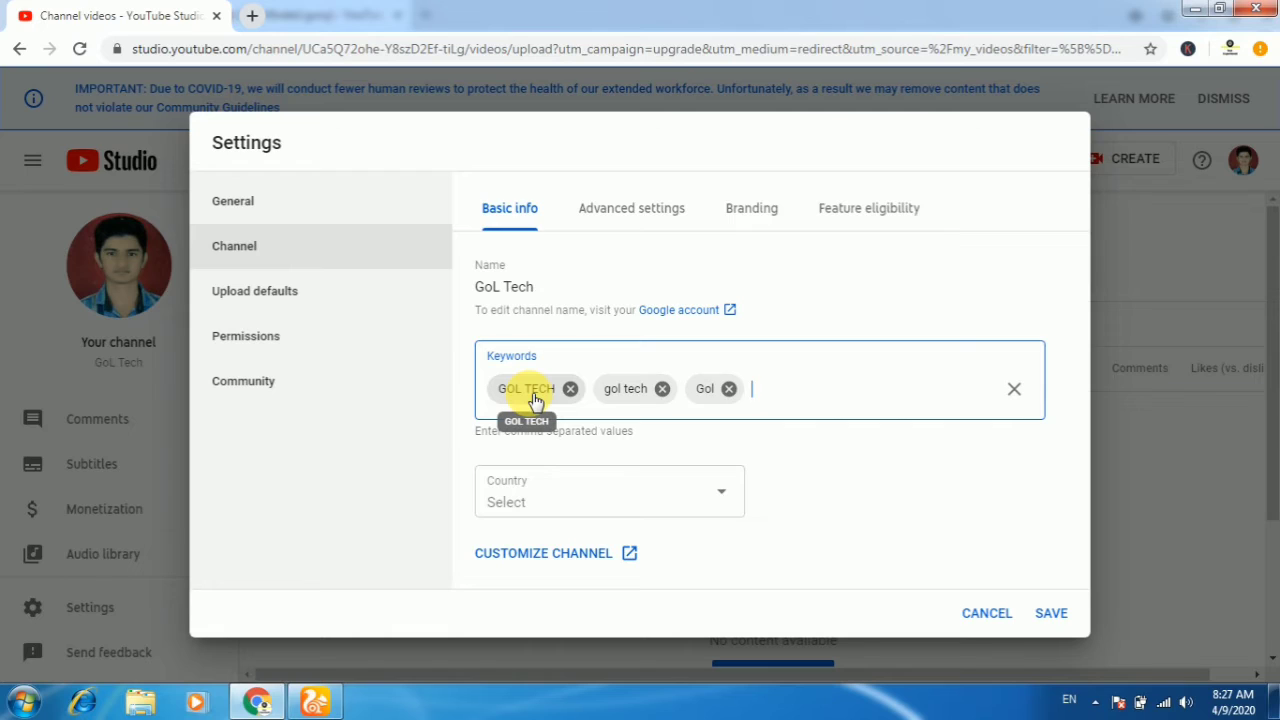
# Add the keywords "Tech" and "Goltech" to the channel's keyword list.
pyautogui.write('Tevh')
pyautogui.press('BackSpace')
pyautogui.press('BackSpace')
pyautogui.write('ch')
pyautogui.press(',')
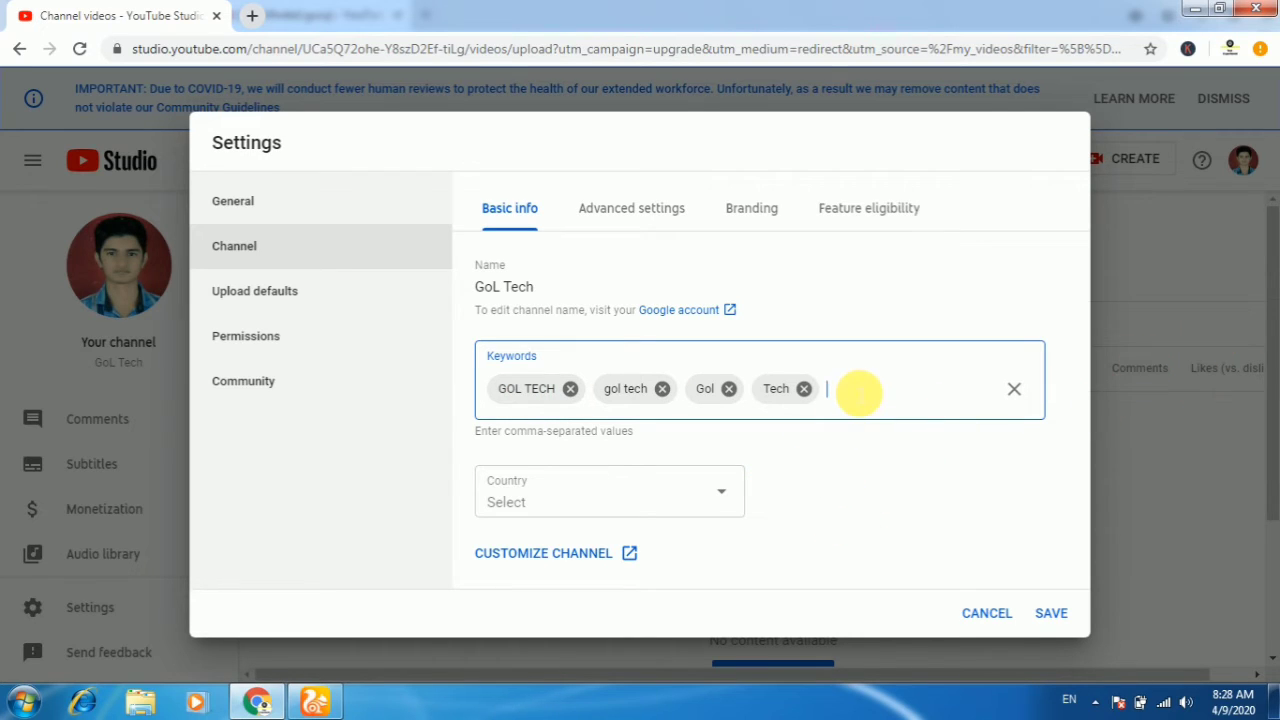
pyautogui.write('Goltech')
pyautogui.press('Return')
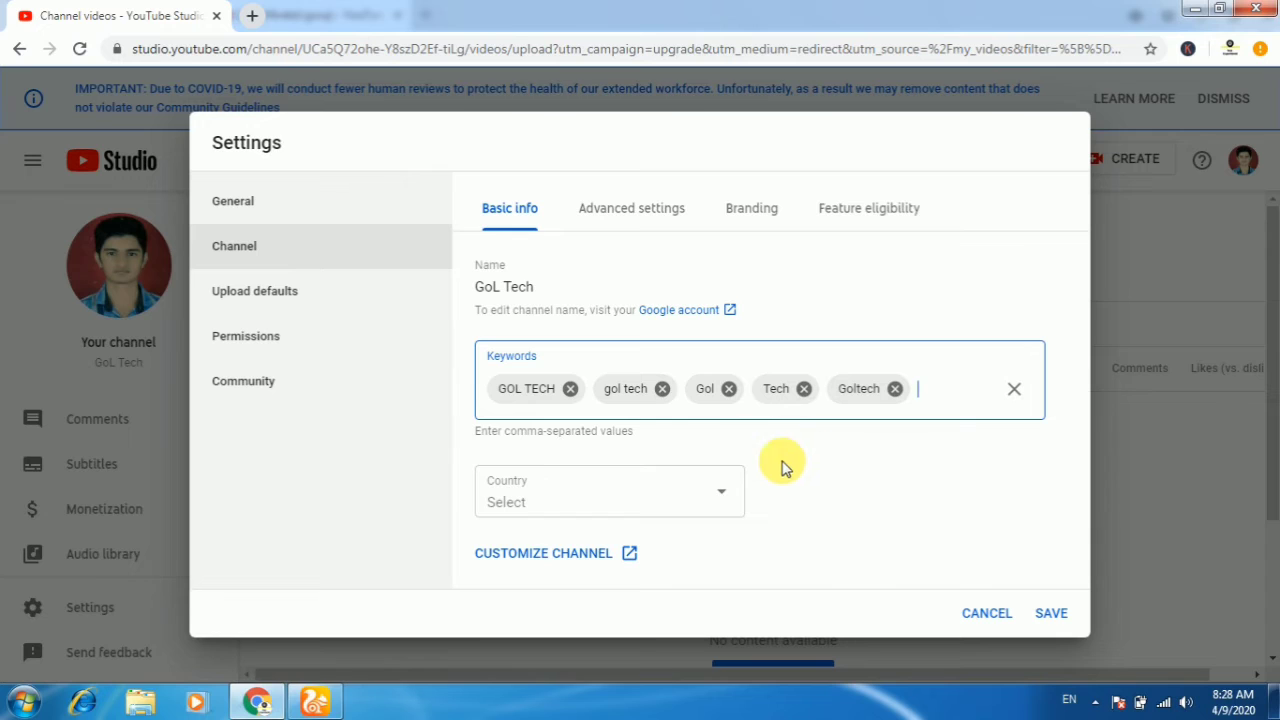
# Set the channel's country to India in the basic info settings.
pyautogui.click(708, 508)
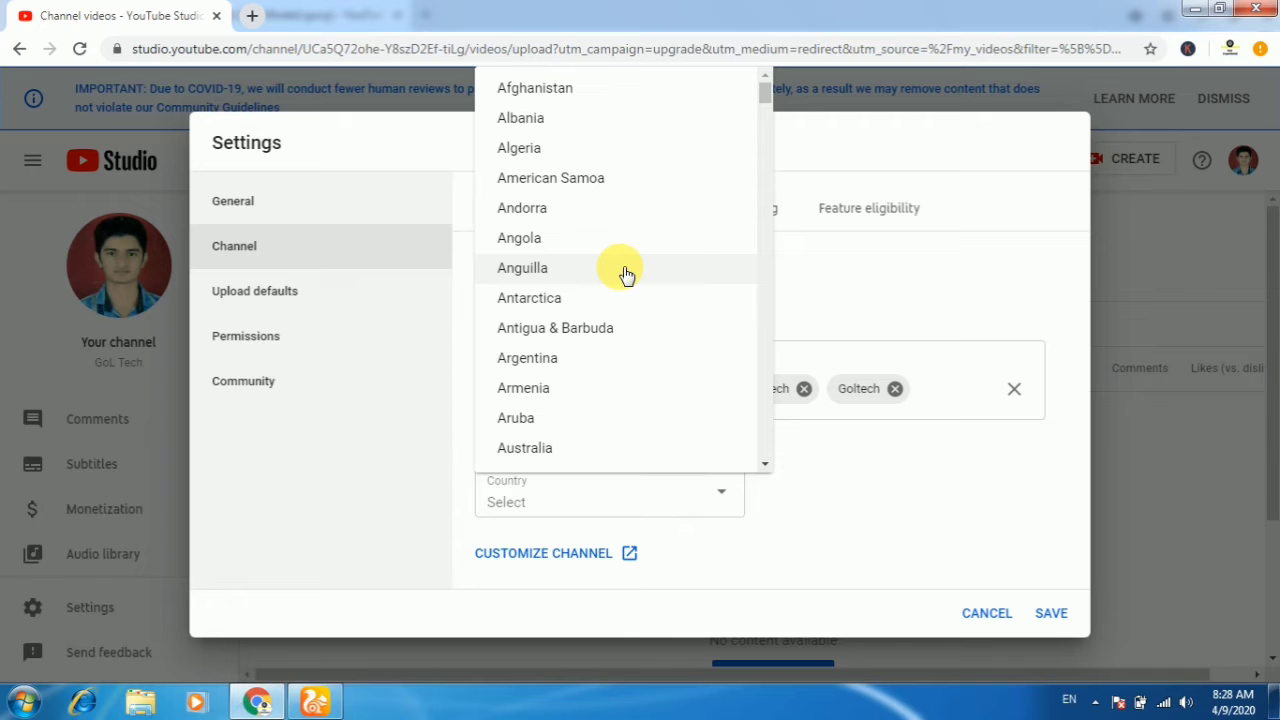
pyautogui.scroll(-15, 625, 275)
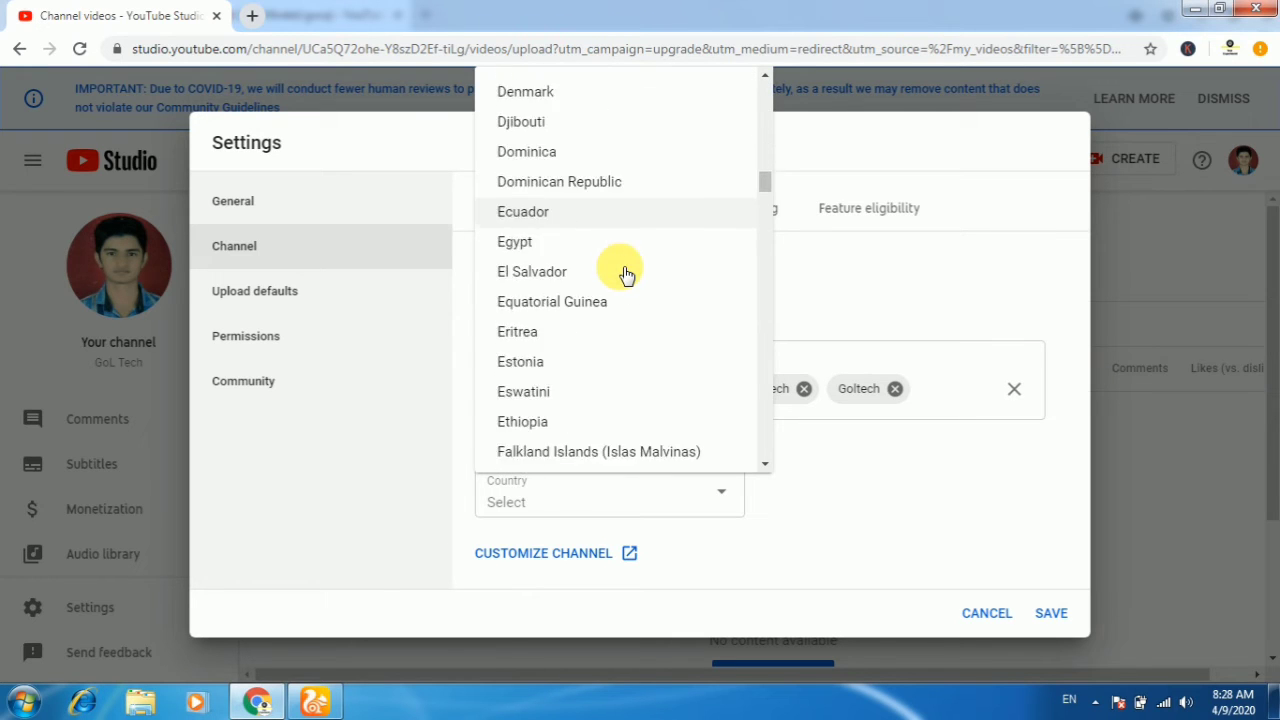
pyautogui.scroll(-8, 625, 275)
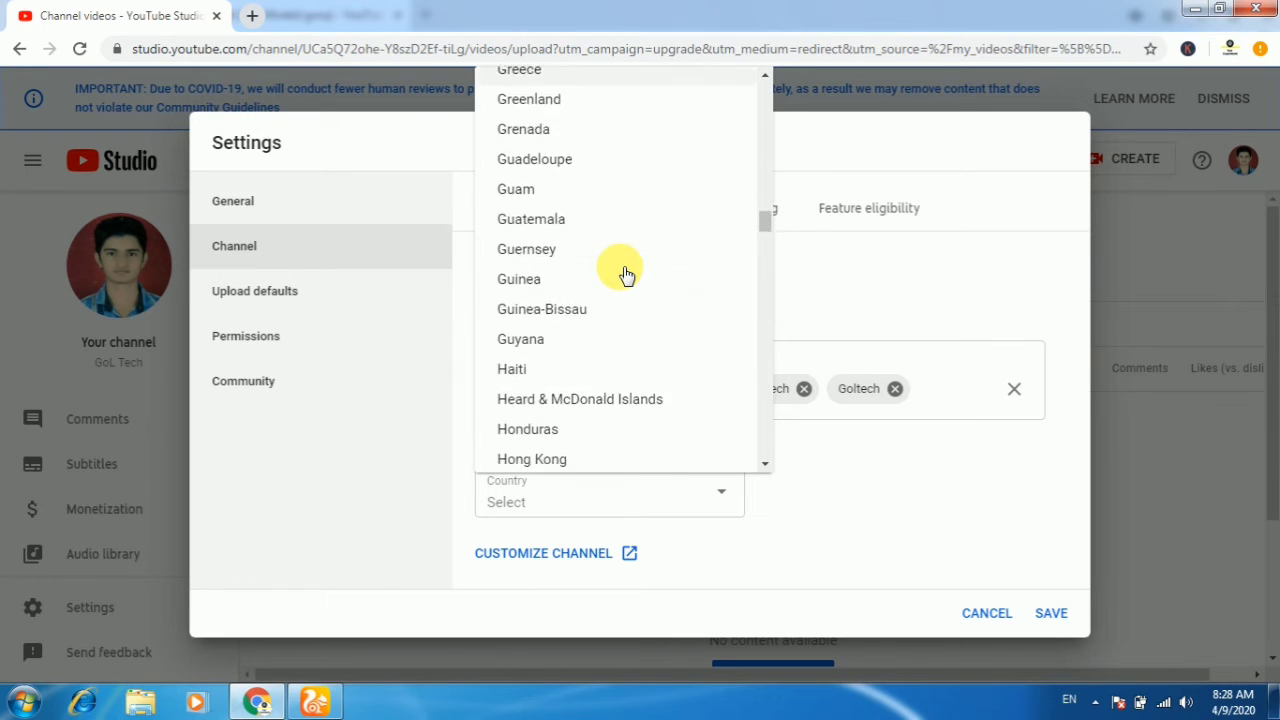
pyautogui.scroll(-4, 625, 275)
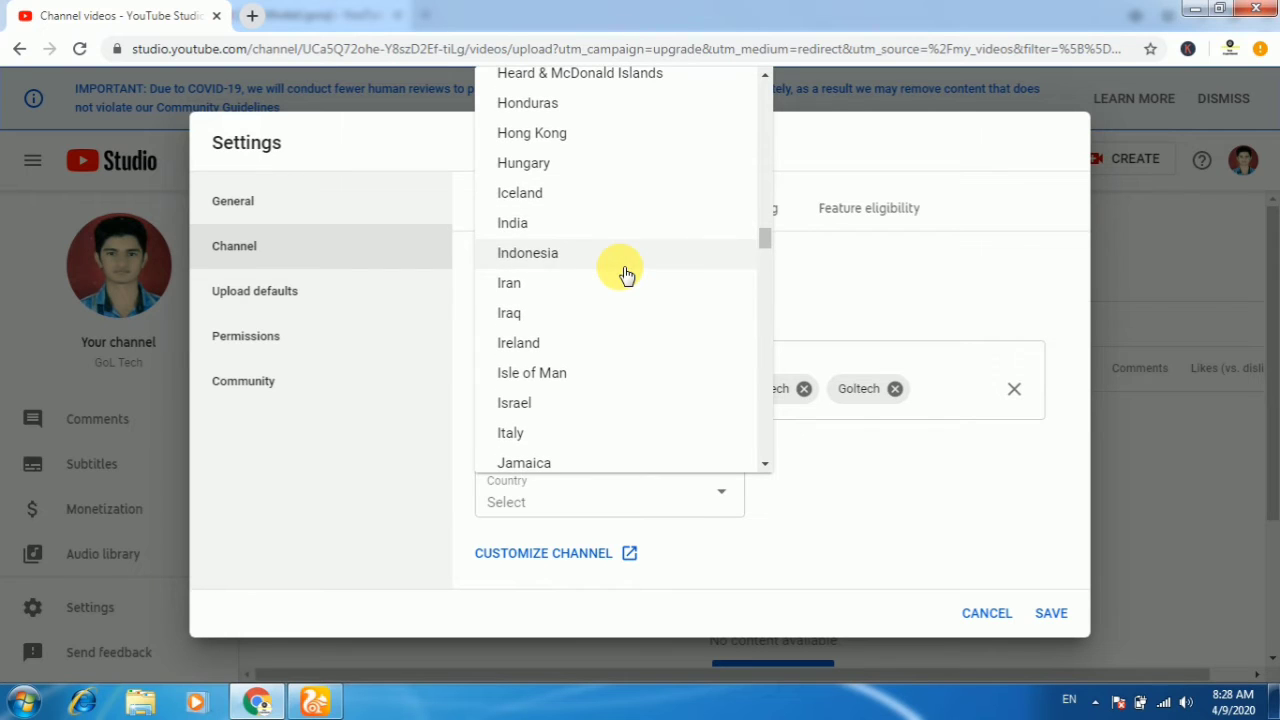
pyautogui.click(532, 224)
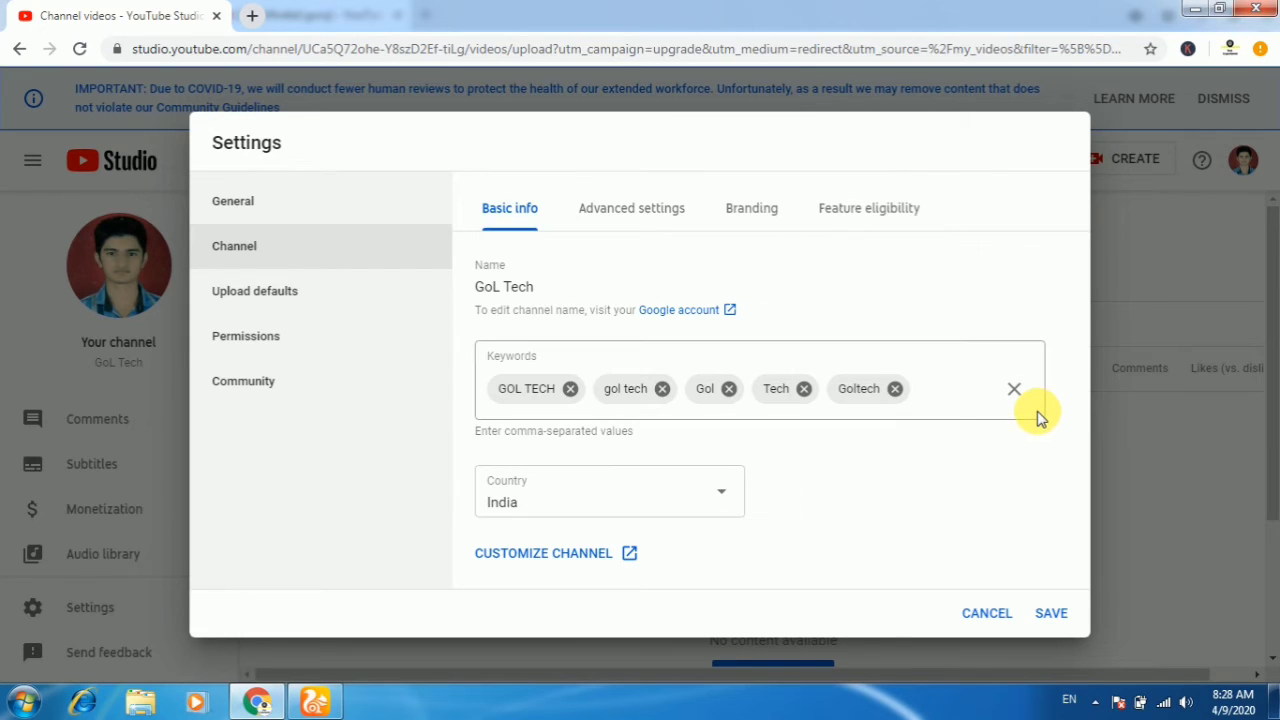
# View the channel customization page, return to the settings and save the channel's basic info.
pyautogui.click(565, 556)
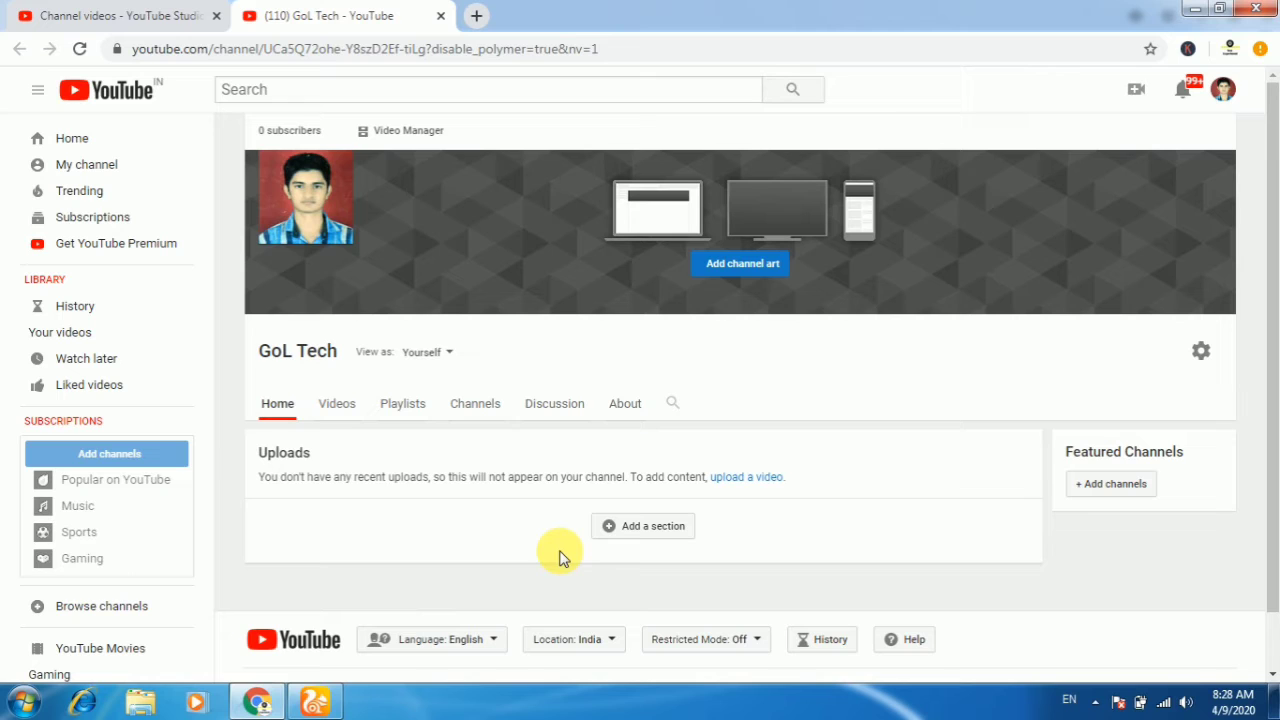
pyautogui.click(60, 15)
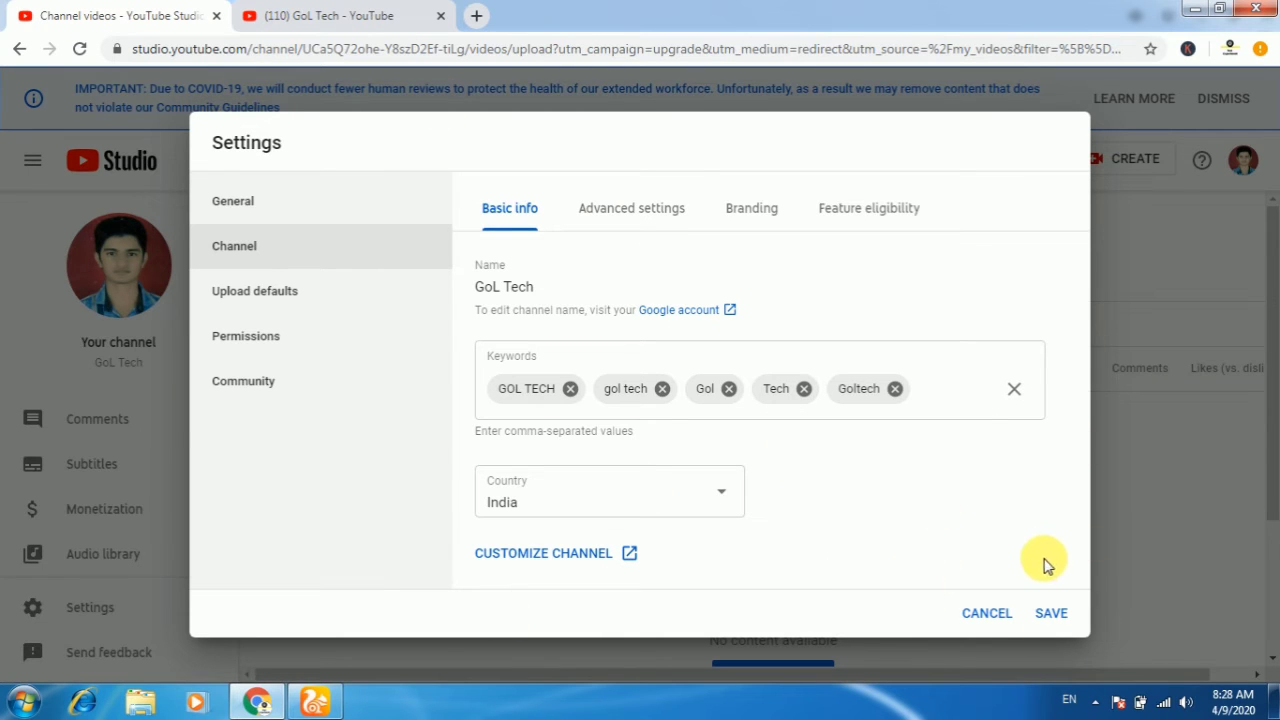
pyautogui.click(1053, 613)
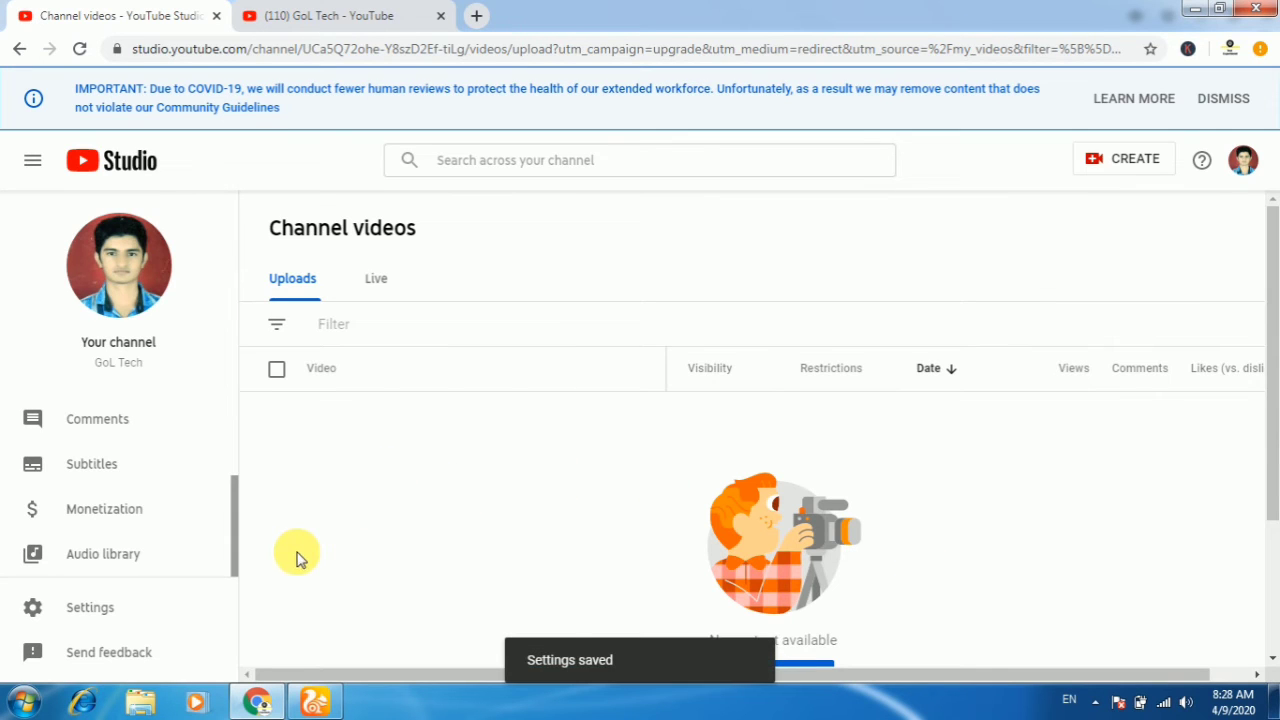
# In the upload defaults' basic info, set the default video visibility to Public.
pyautogui.click(105, 617)
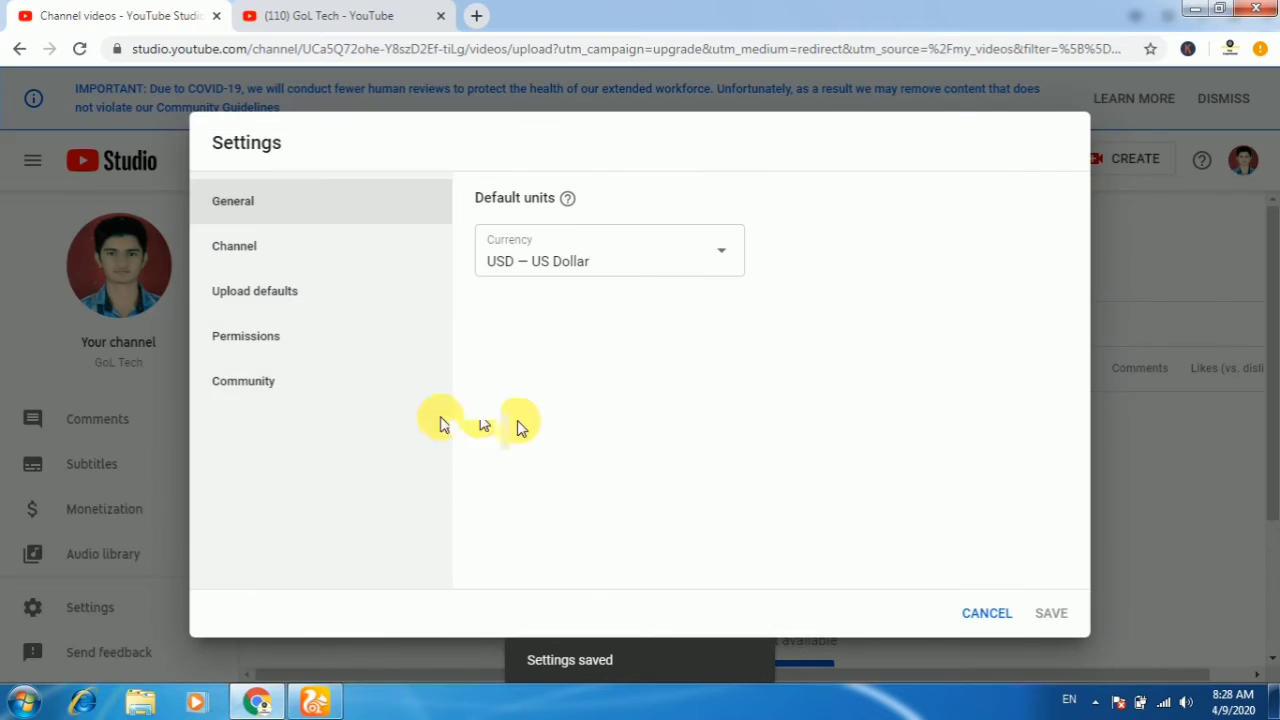
pyautogui.click(318, 297)
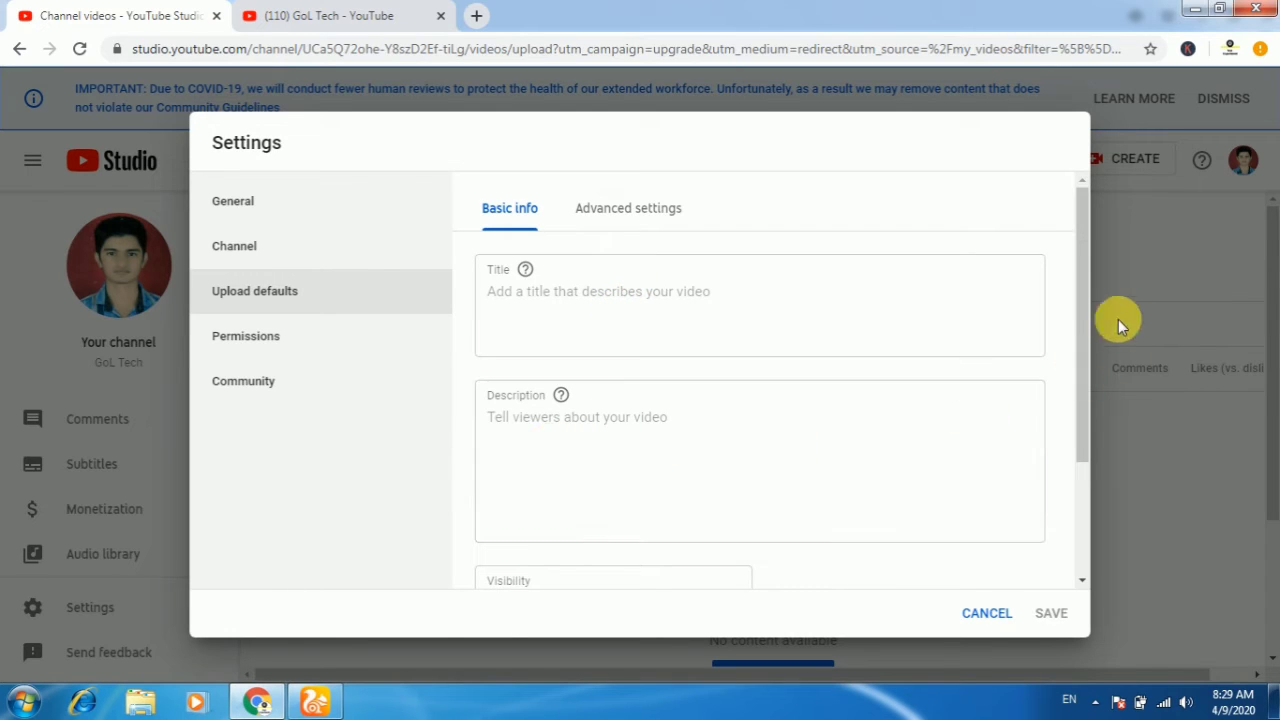
pyautogui.moveTo(1086, 285); pyautogui.dragTo(1088, 320)
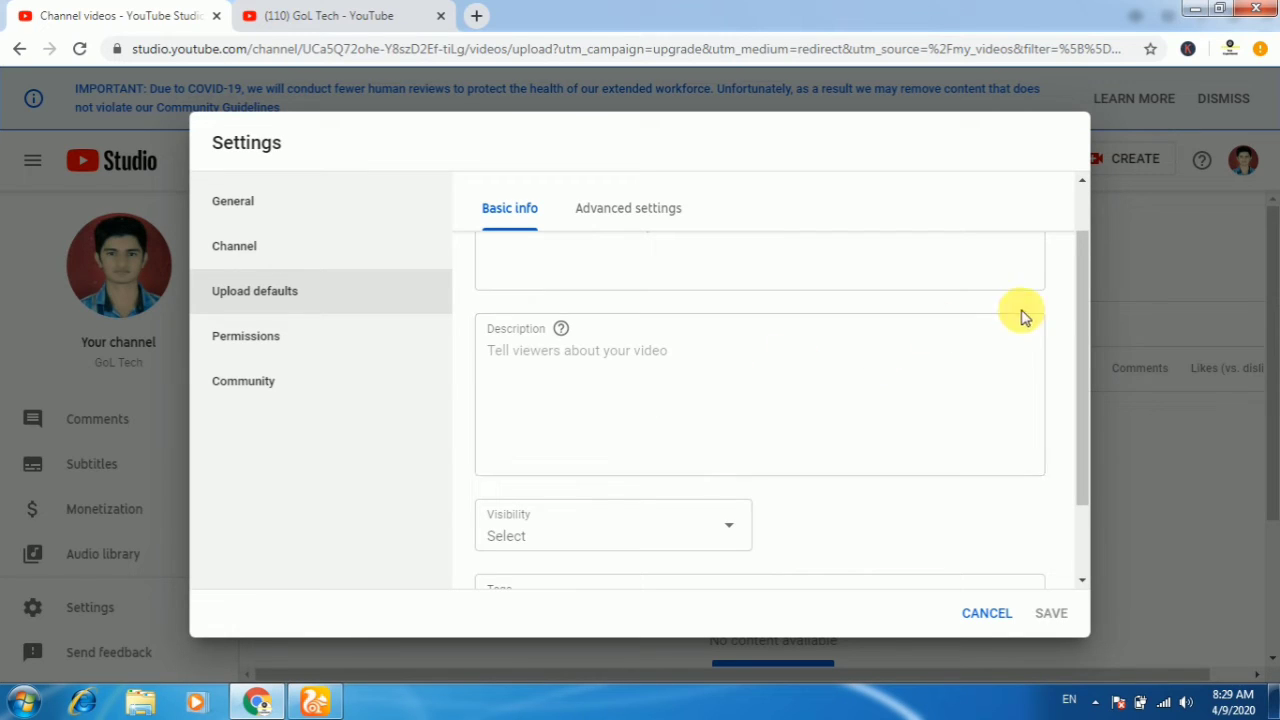
pyautogui.moveTo(1082, 319); pyautogui.dragTo(1093, 398)
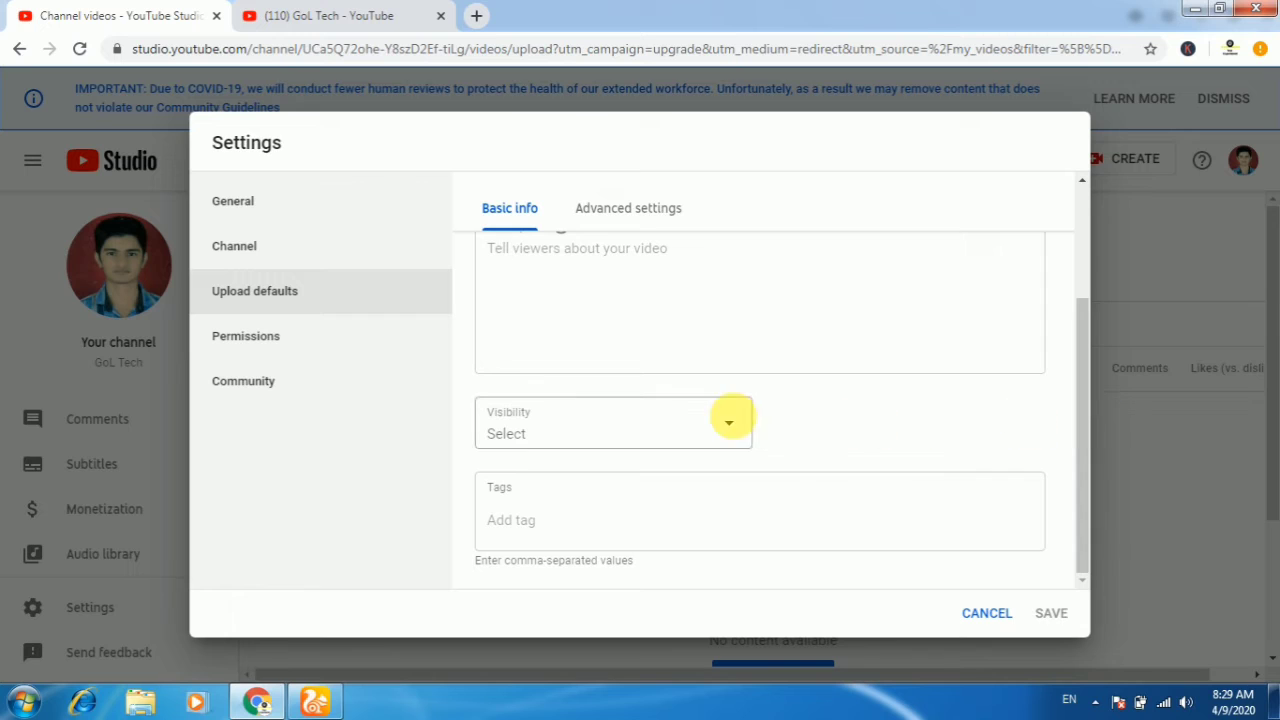
pyautogui.click(729, 419)
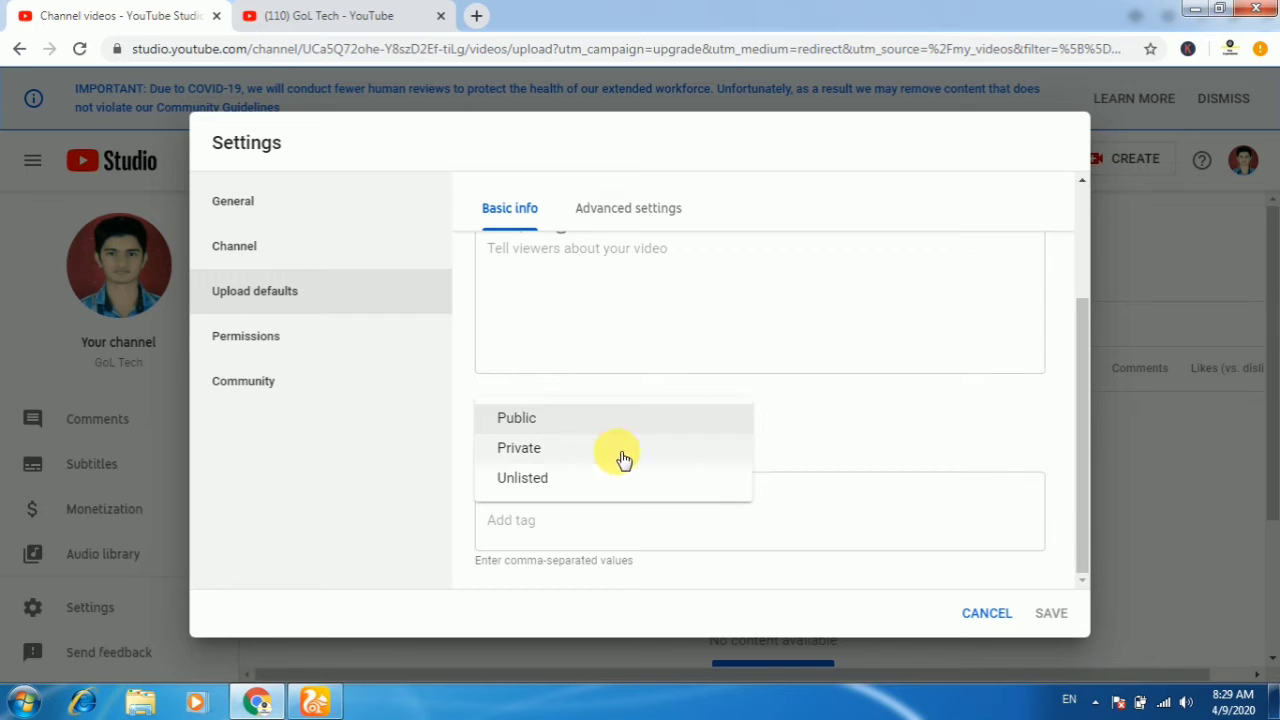
pyautogui.click(617, 420)
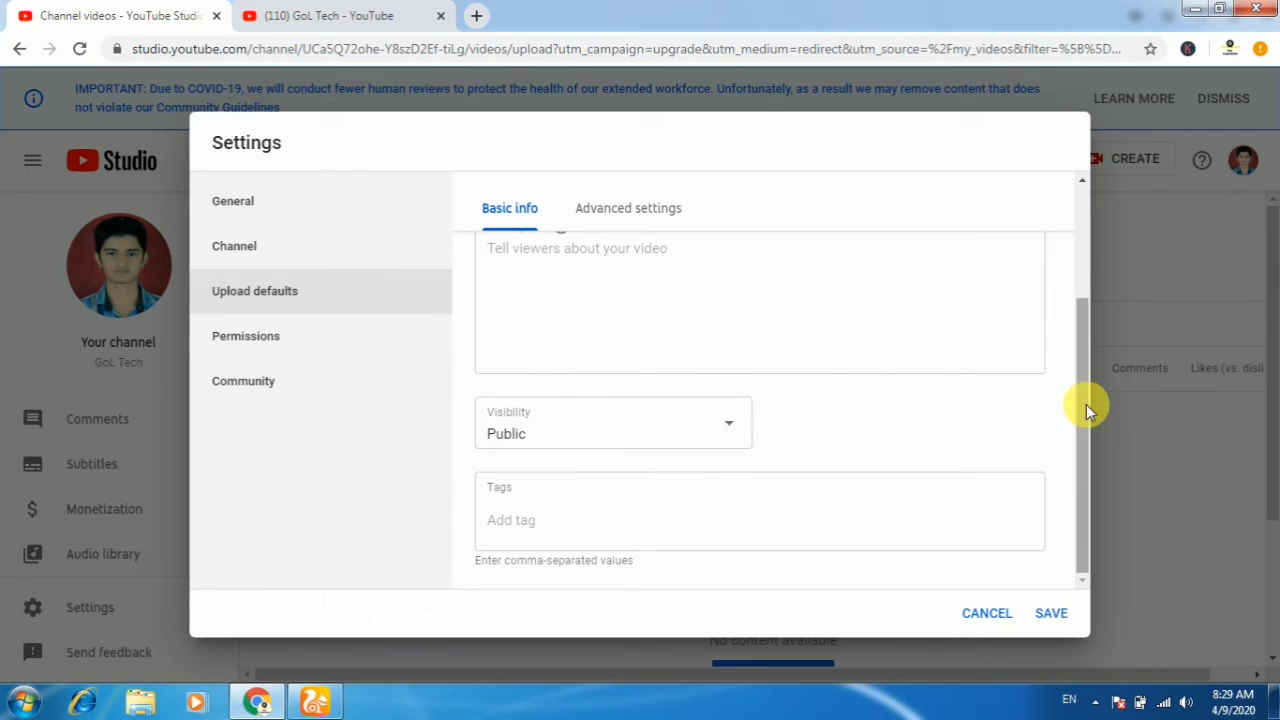
pyautogui.click(763, 521)
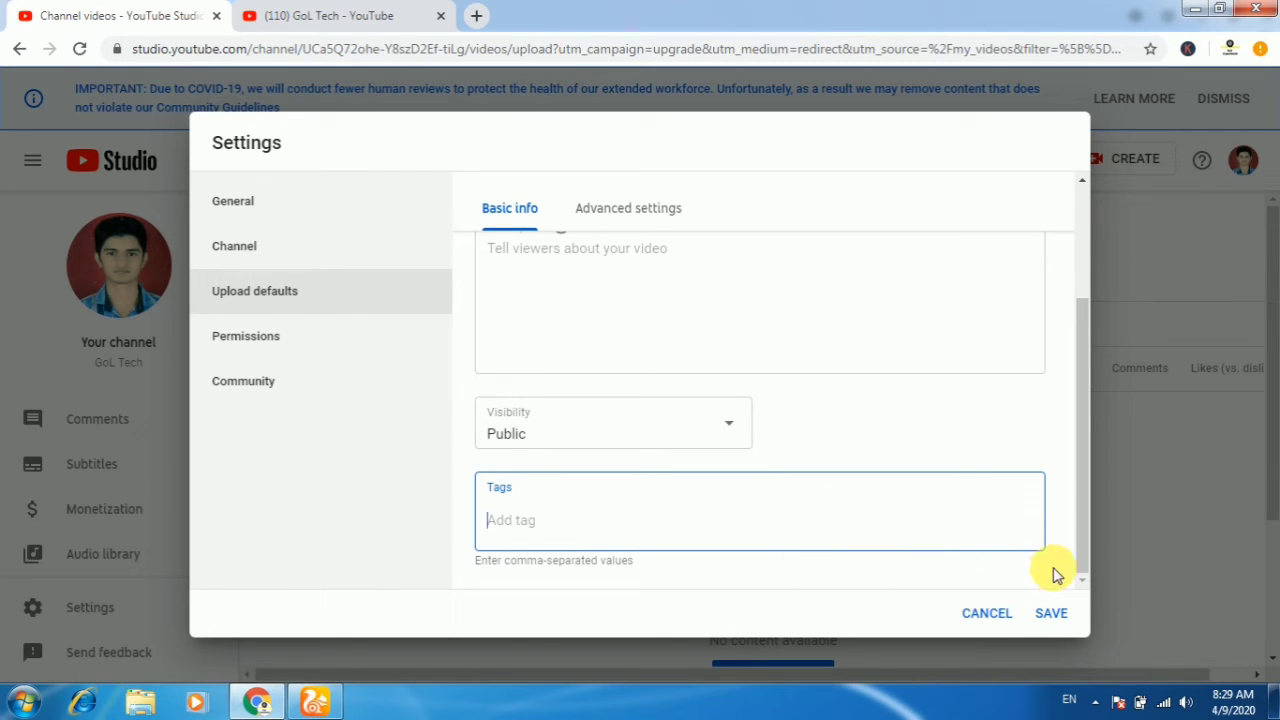
pyautogui.moveTo(1080, 565); pyautogui.dragTo(1080, 363)
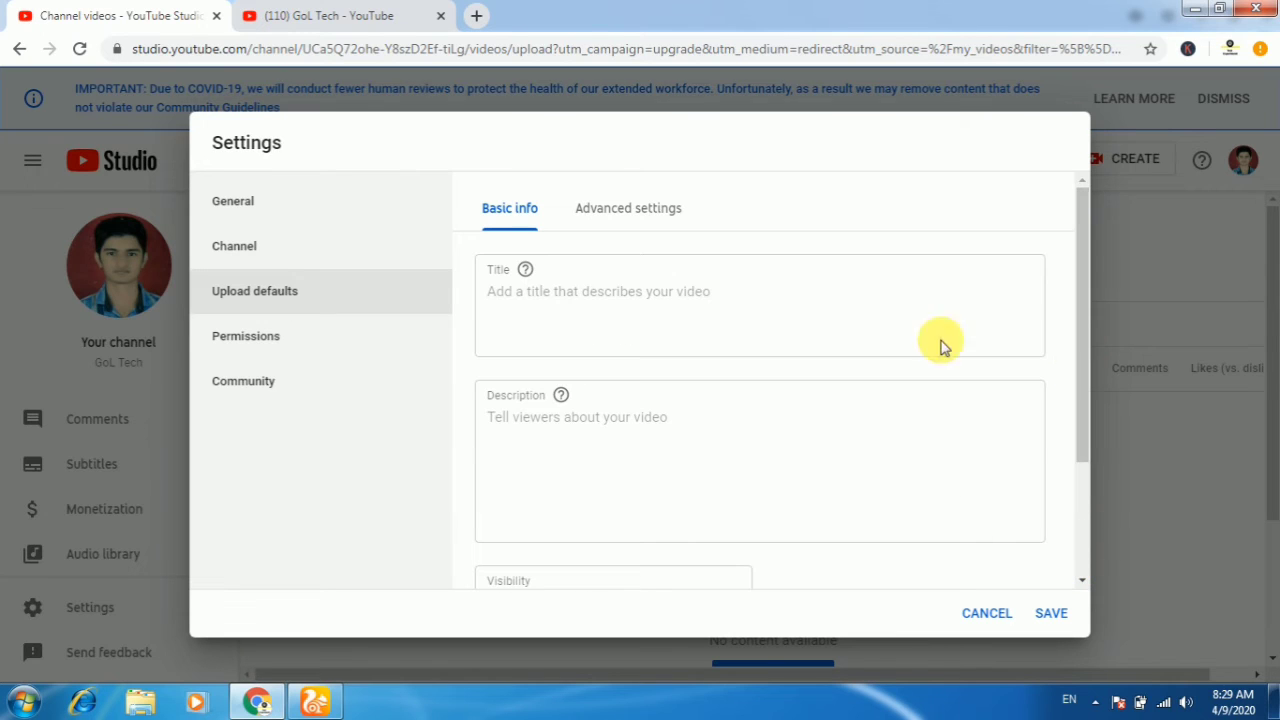
# Set the default video category to Science & Technology in the advanced upload defaults.
pyautogui.click(632, 209)
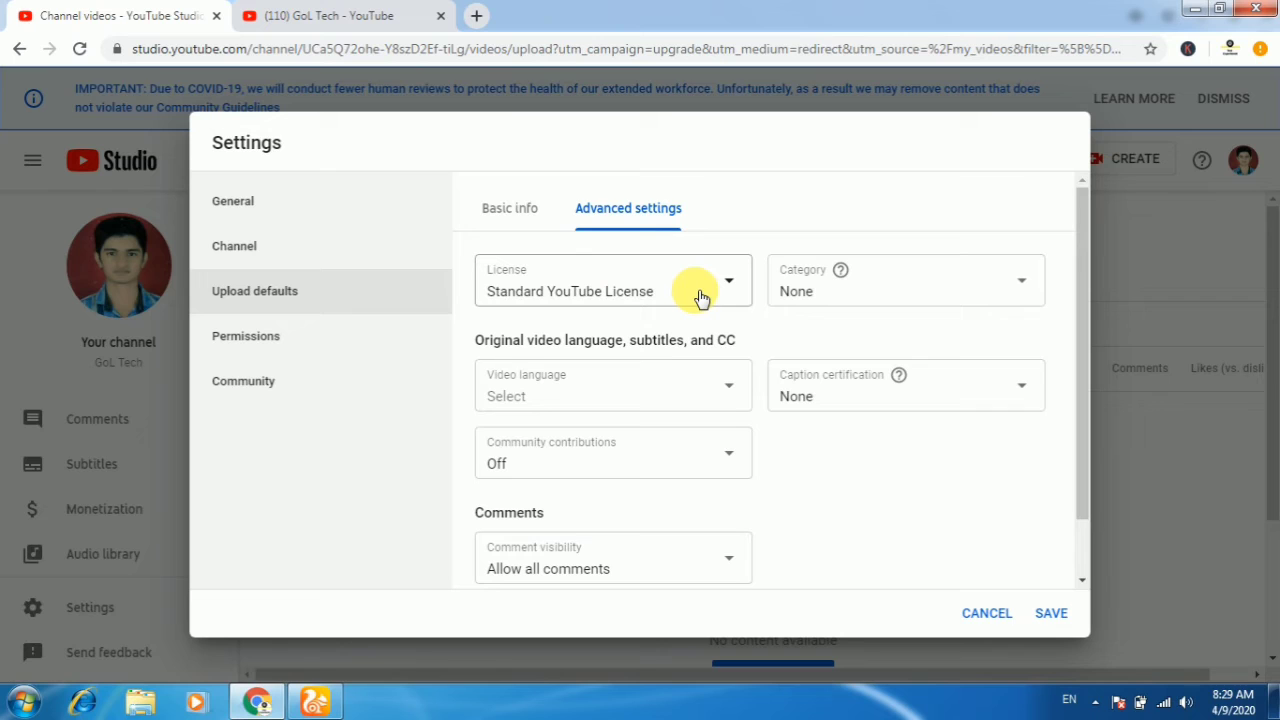
pyautogui.click(826, 298)
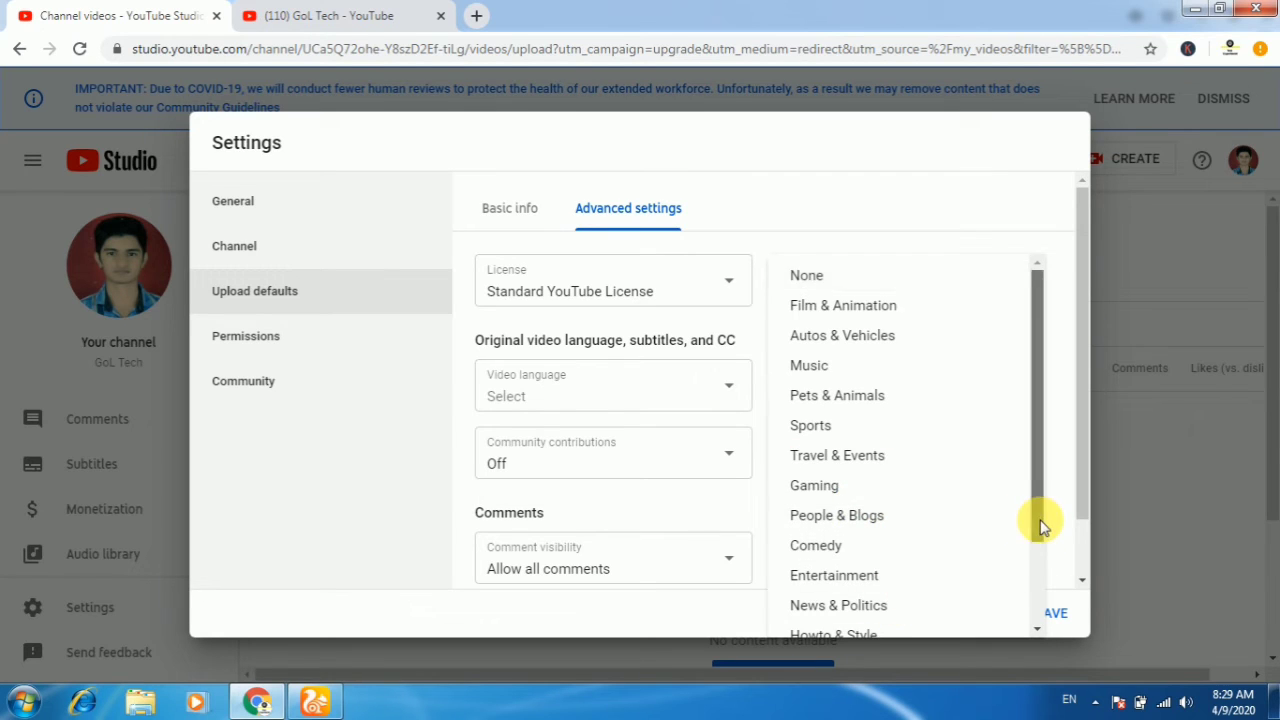
pyautogui.moveTo(1040, 525); pyautogui.dragTo(1040, 606)
pyautogui.click(903, 588)
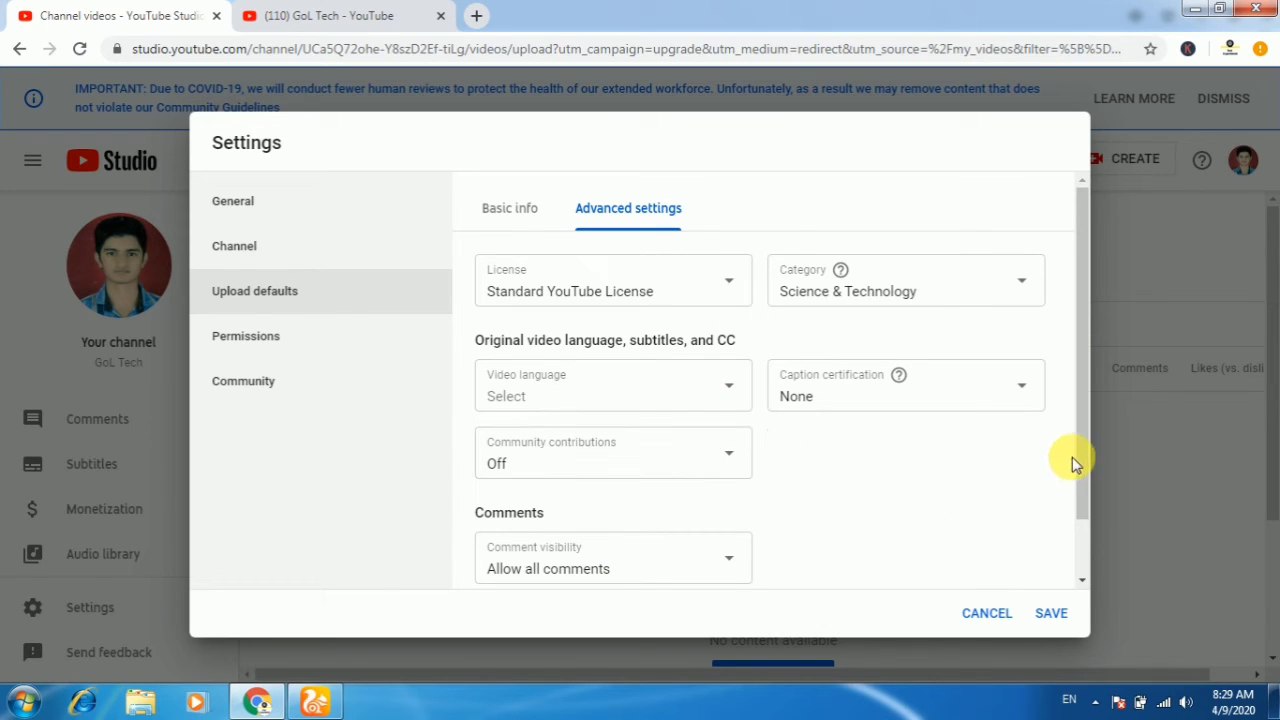
# Review the available caption certification options in the advanced upload defaults.
pyautogui.moveTo(1086, 451); pyautogui.dragTo(1086, 505)
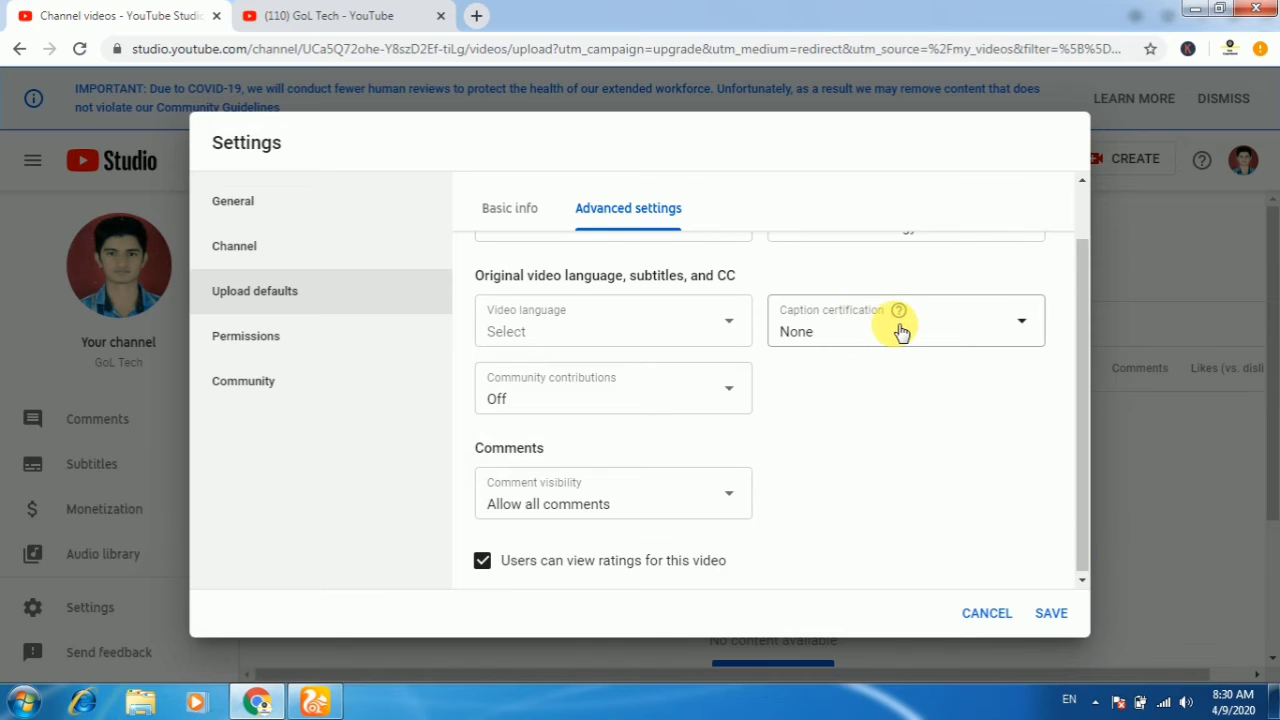
pyautogui.click(1020, 345)
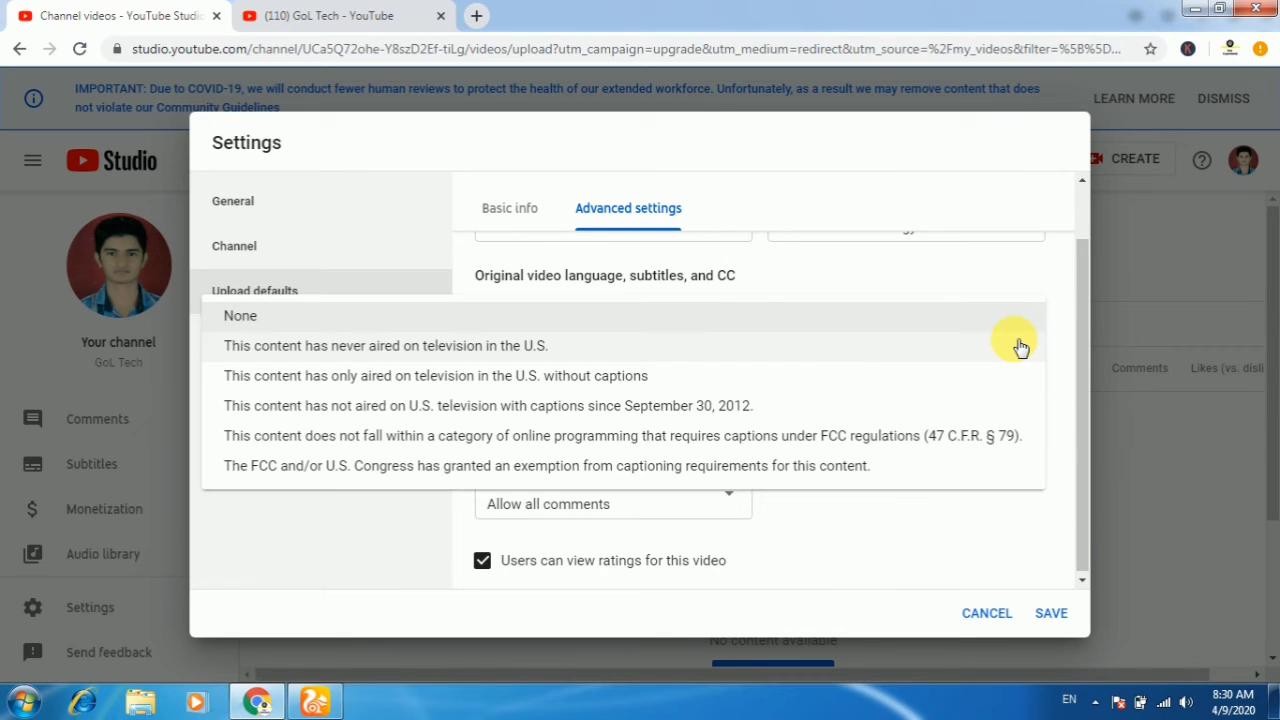
pyautogui.click(949, 577)
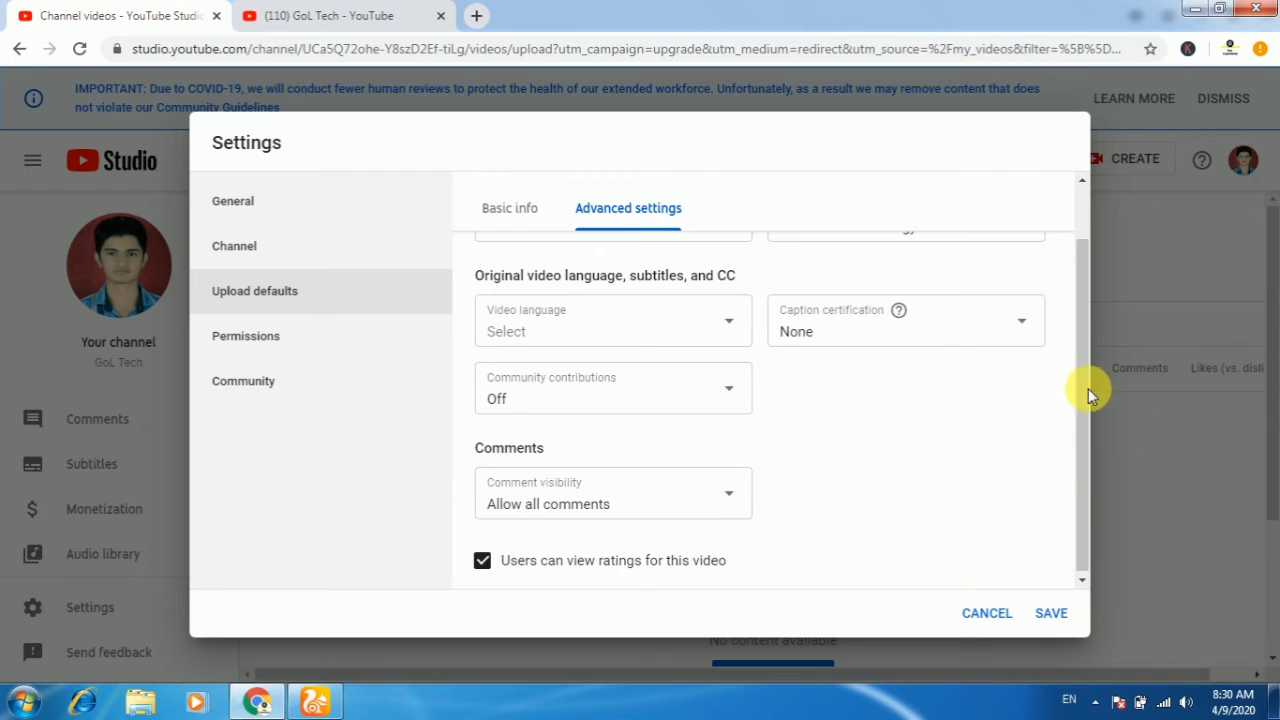
# Save the advanced upload defaults, keeping comment visibility at Allow all comments.
pyautogui.scroll(-1, 1087, 386)
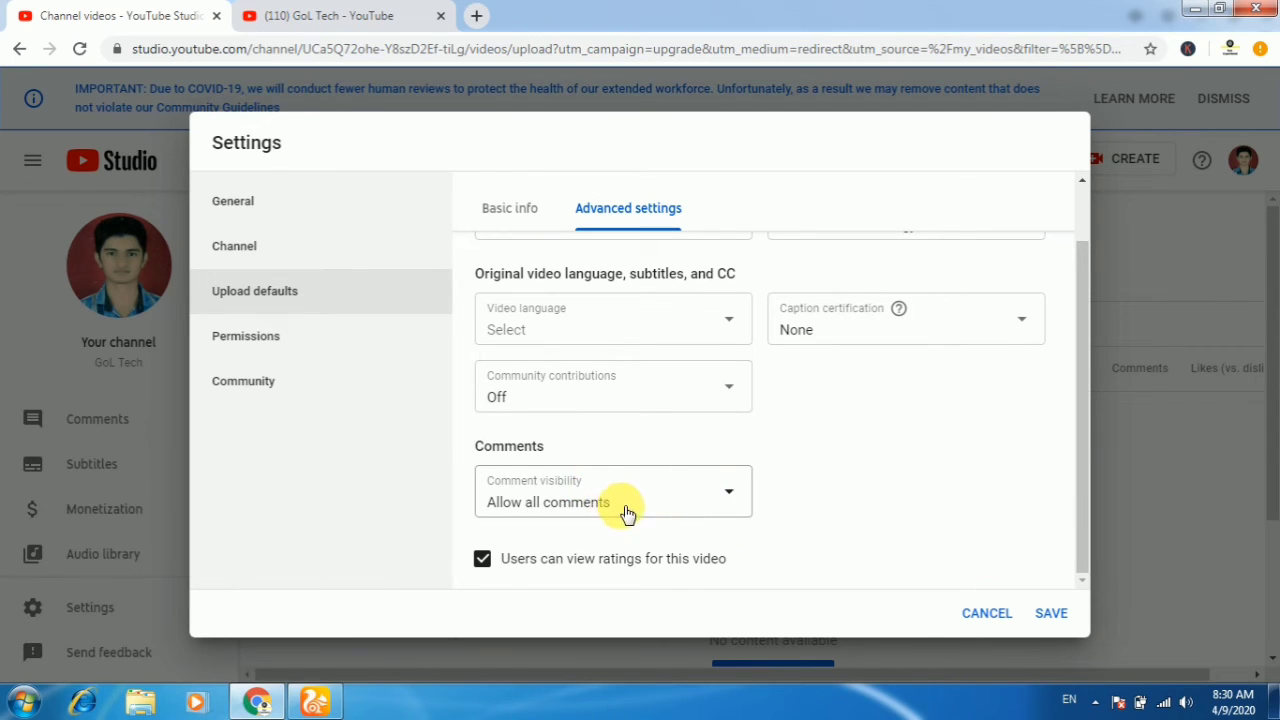
pyautogui.click(1050, 612)
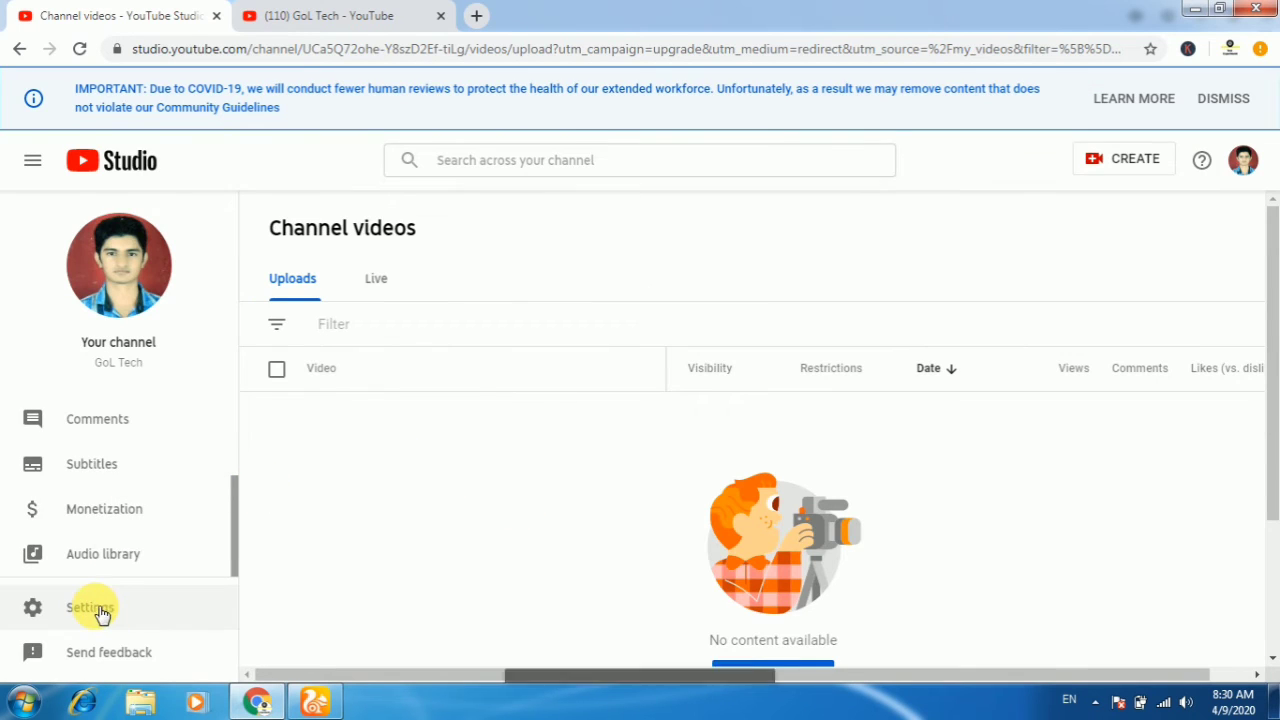
# Review the channel's permissions, the community automated filters and the community comment defaults, and close the settings without changes.
pyautogui.click(90, 607)
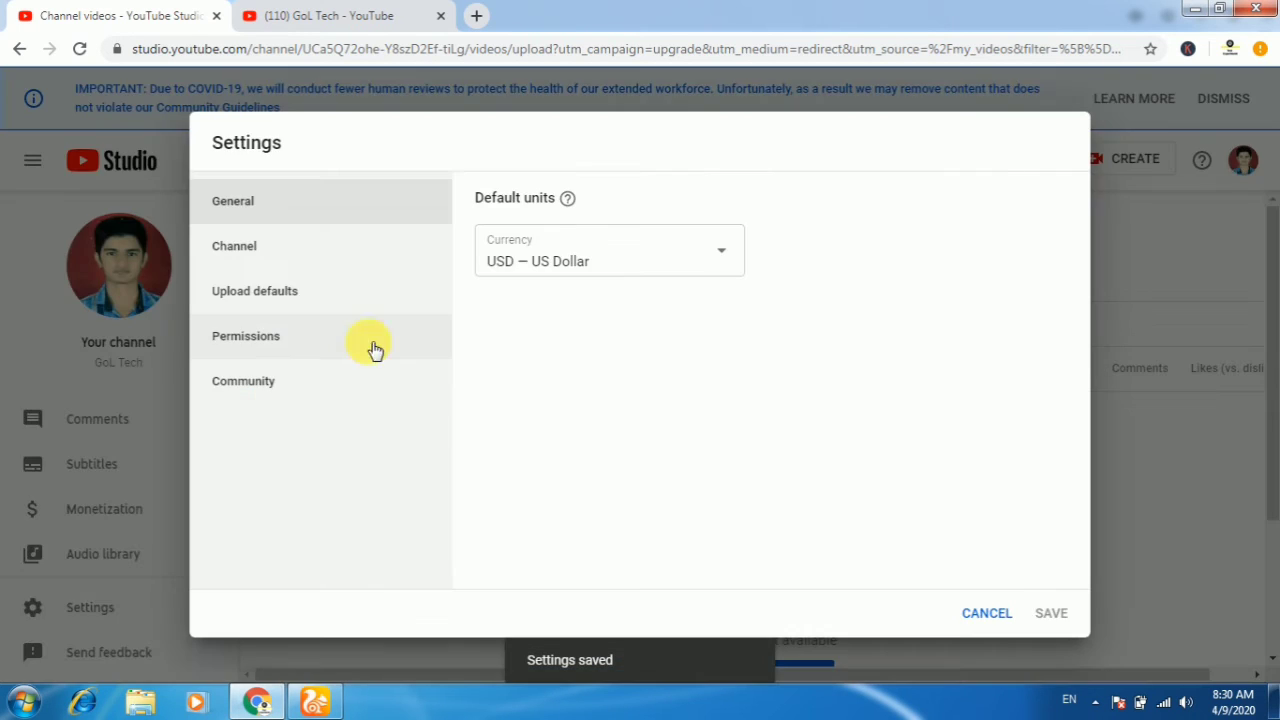
pyautogui.click(318, 349)
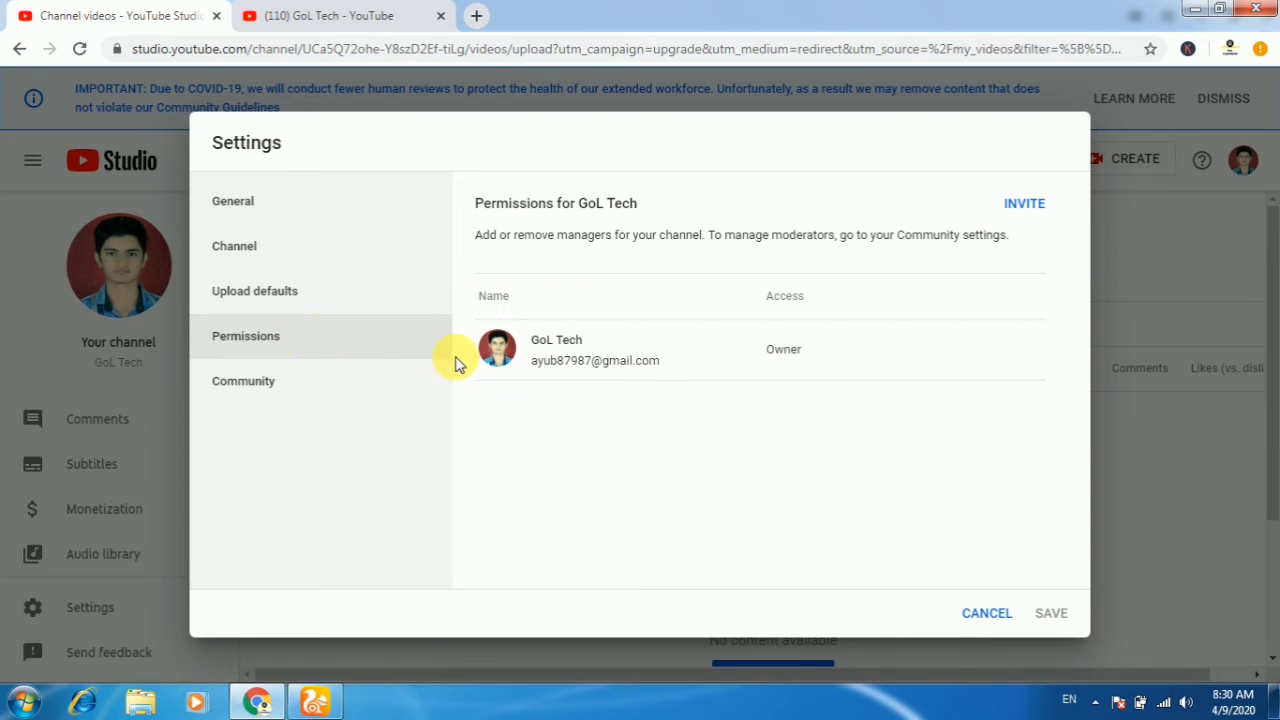
pyautogui.click(297, 391)
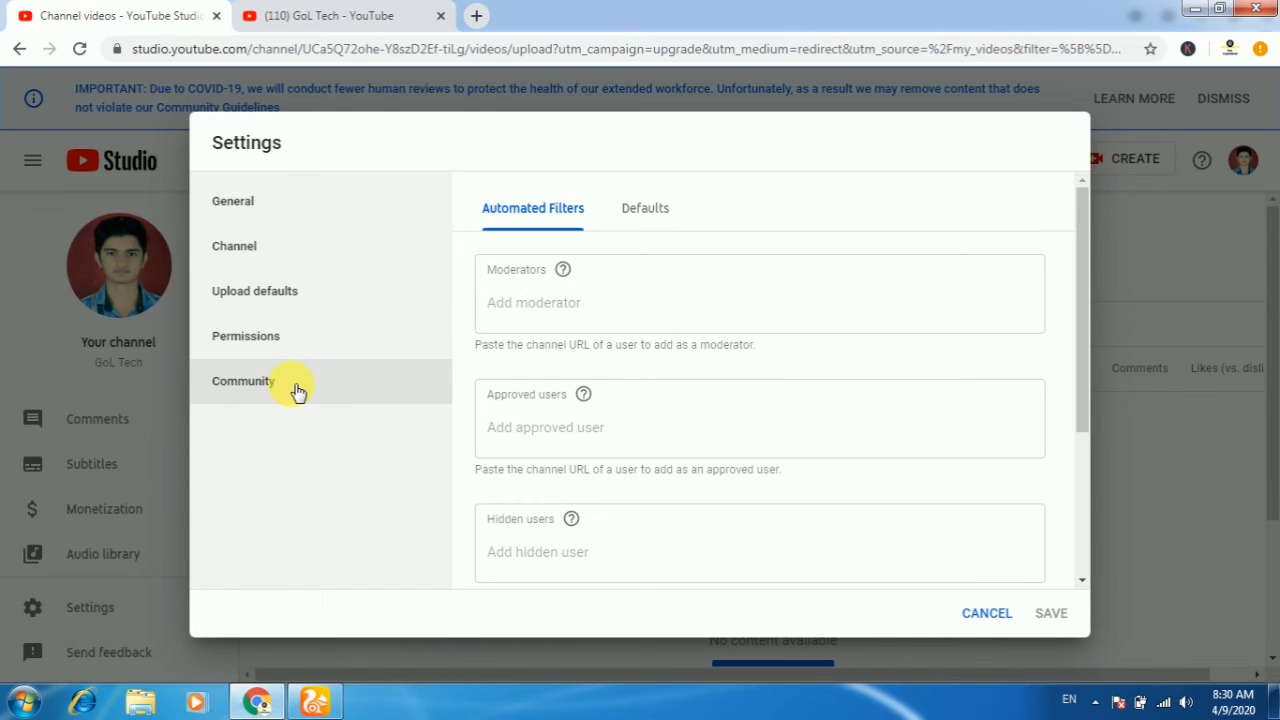
pyautogui.click(645, 208)
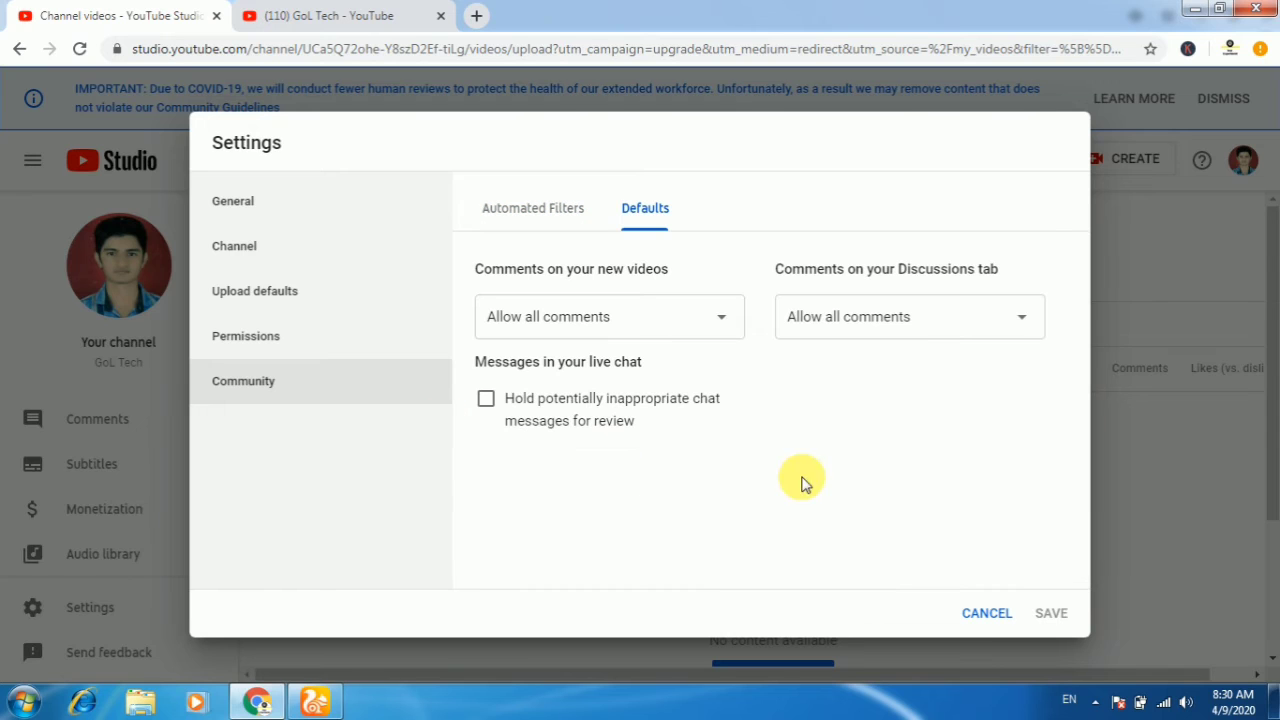
pyautogui.click(987, 620)
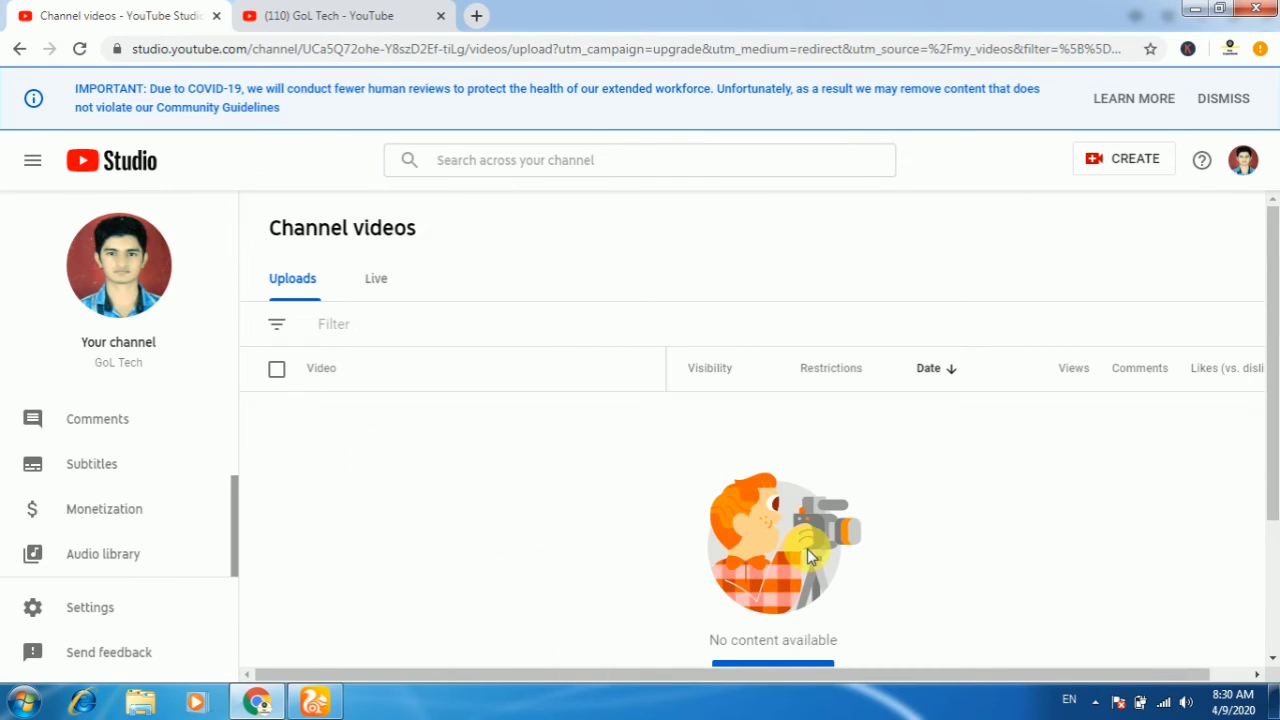
# View the video upload dialog and its file picker, and close both without choosing a file.
pyautogui.moveTo(1270, 337); pyautogui.dragTo(1268, 402)
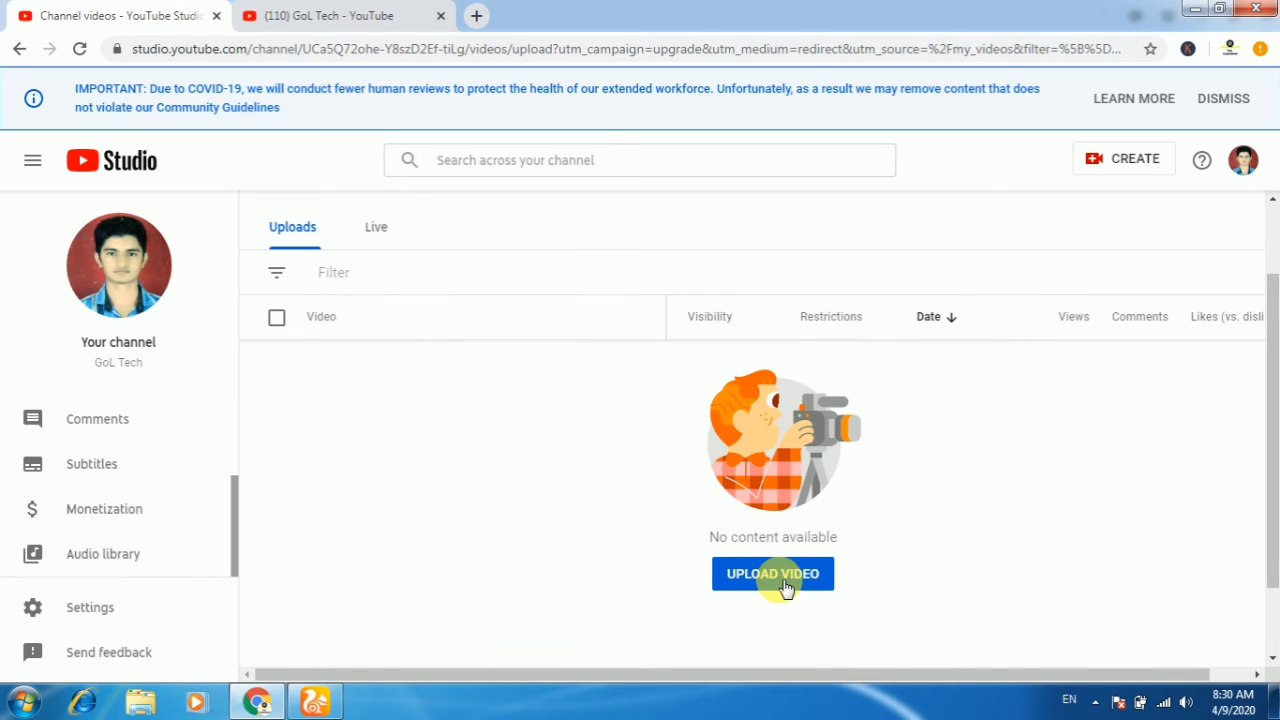
pyautogui.click(784, 585)
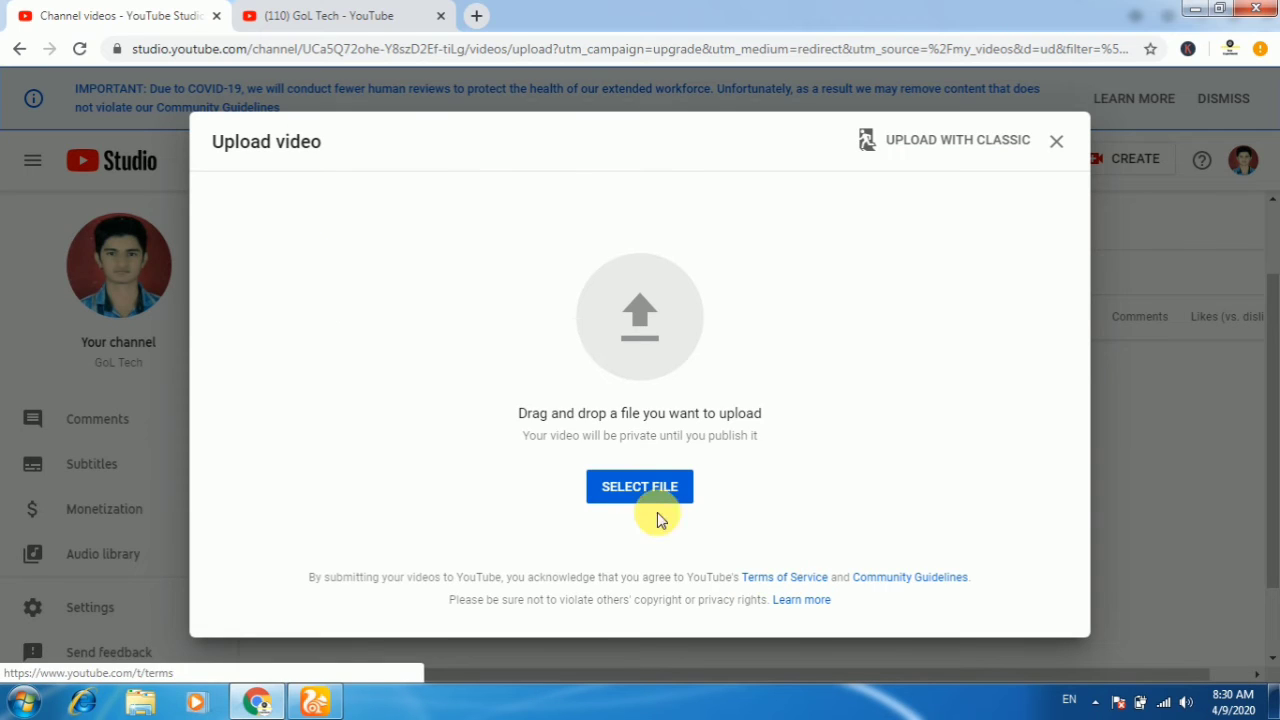
pyautogui.click(636, 486)
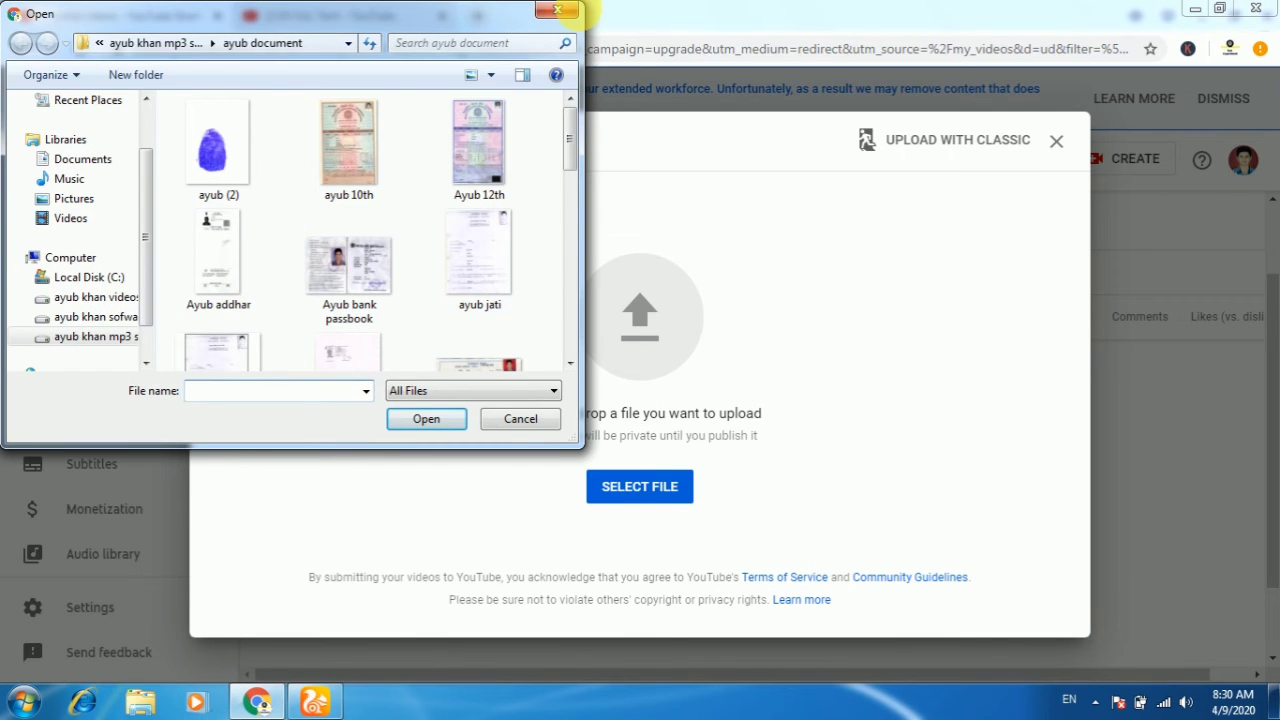
pyautogui.click(557, 10)
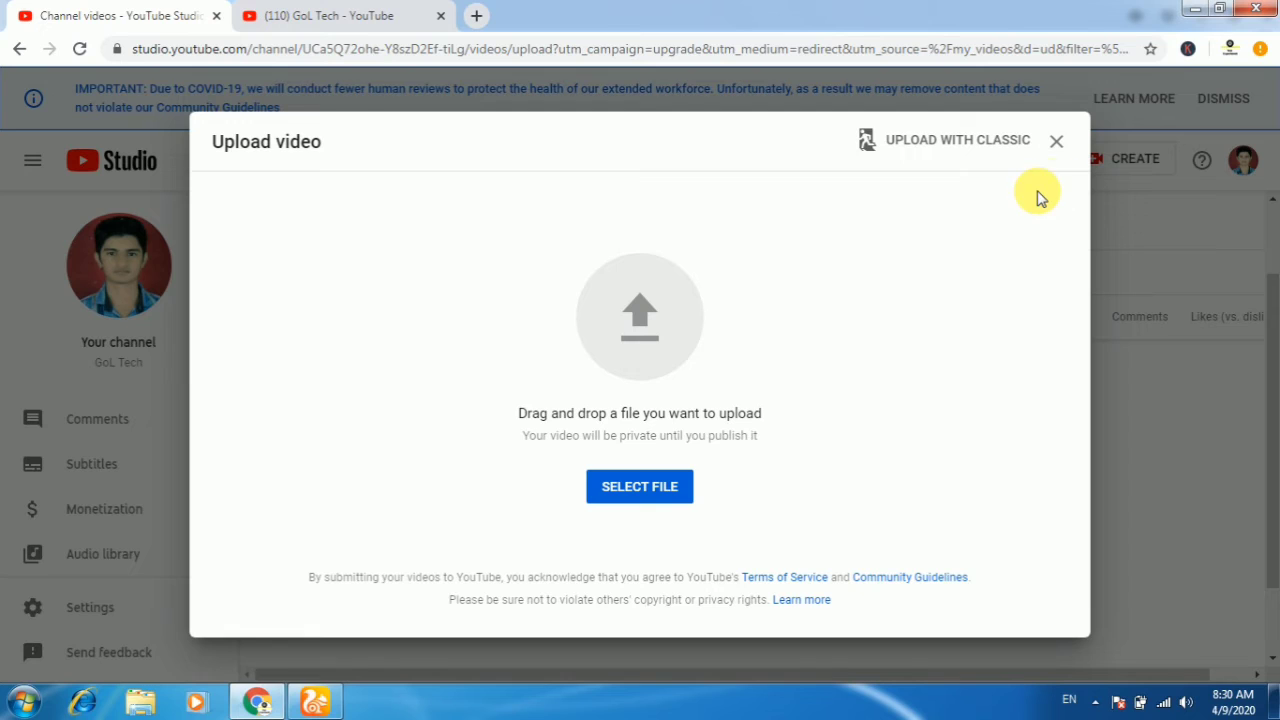
pyautogui.click(1060, 146)
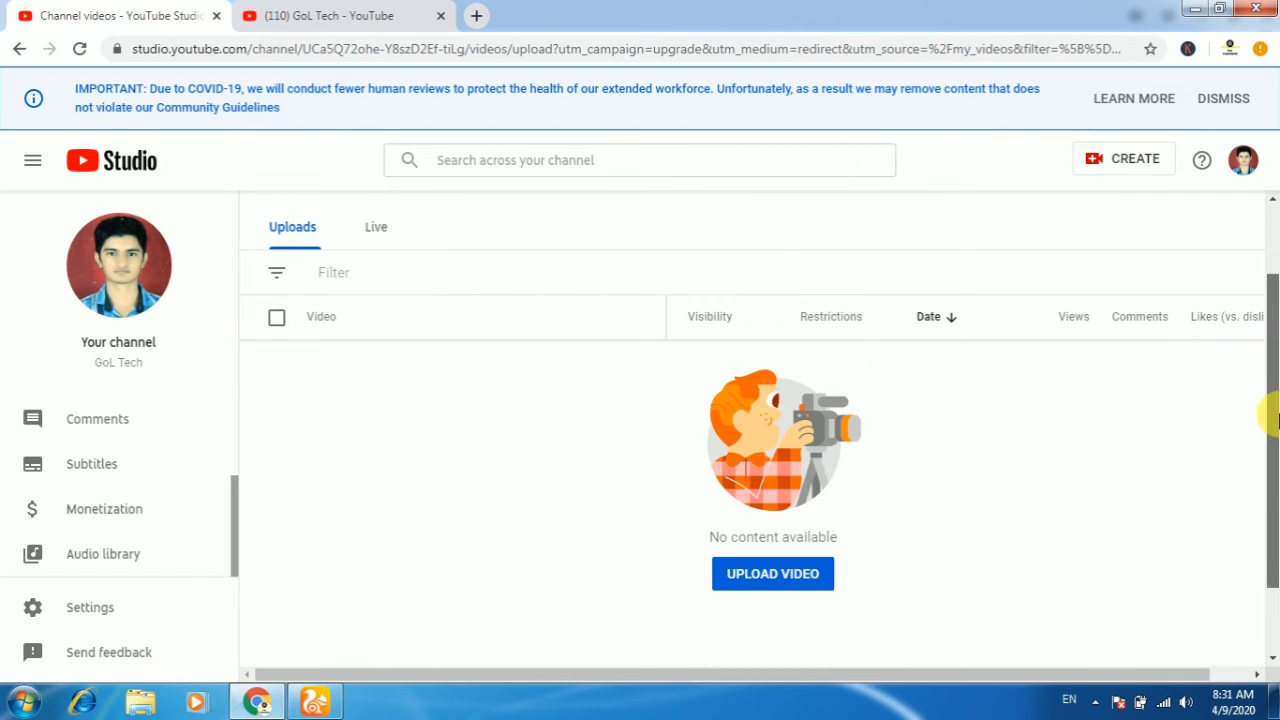
pyautogui.scroll(-1, 1262, 520)
pyautogui.scroll(2, 1230, 430)
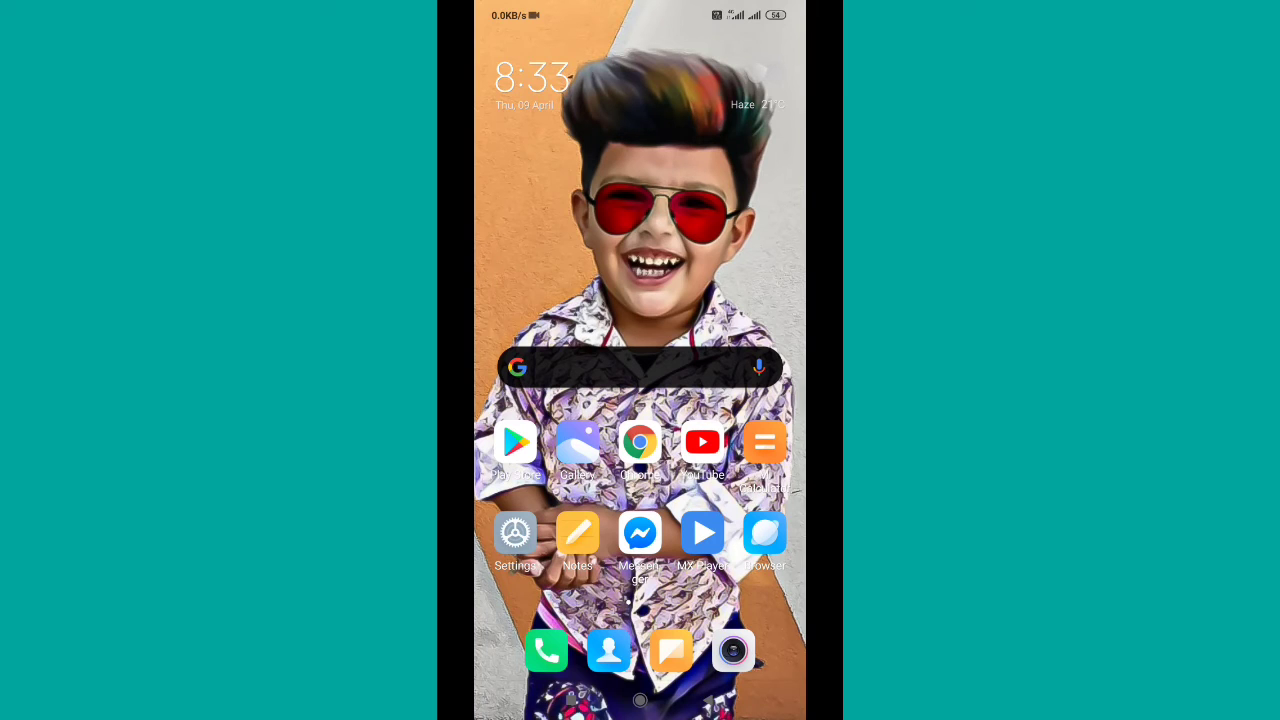
pyautogui.scroll(-5, 640, 400)
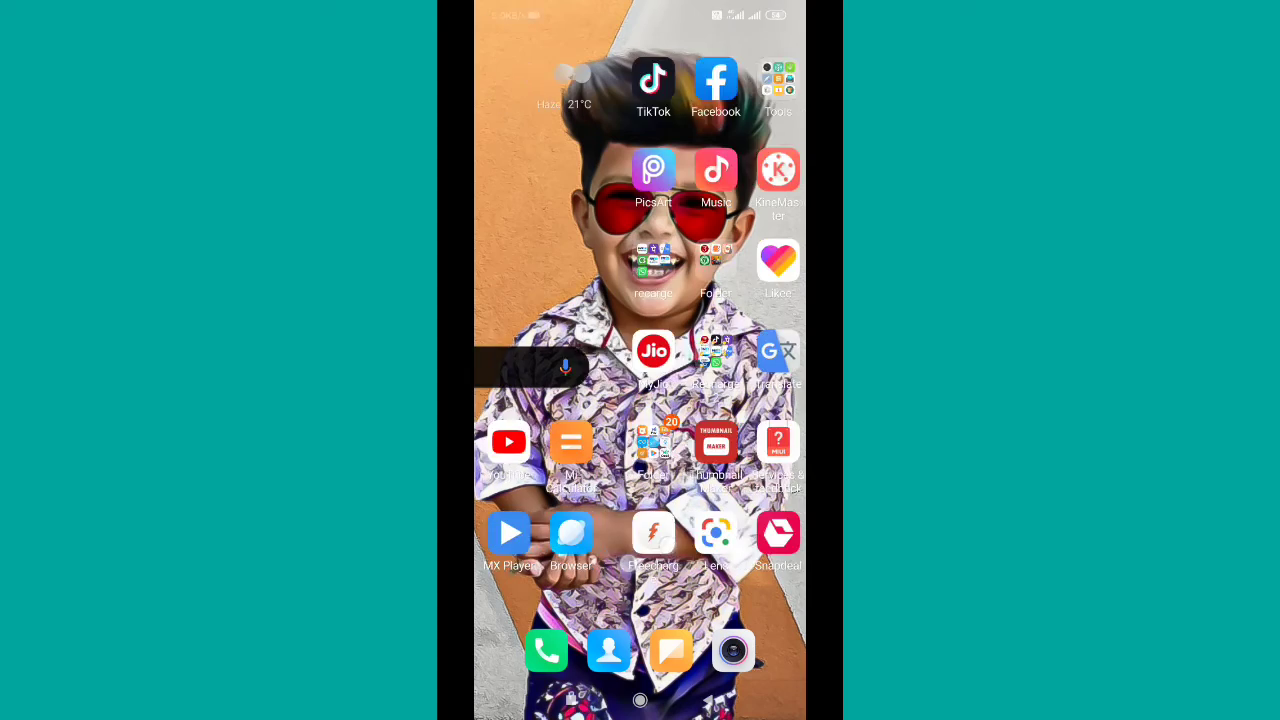
pyautogui.scroll(5, 640, 360)
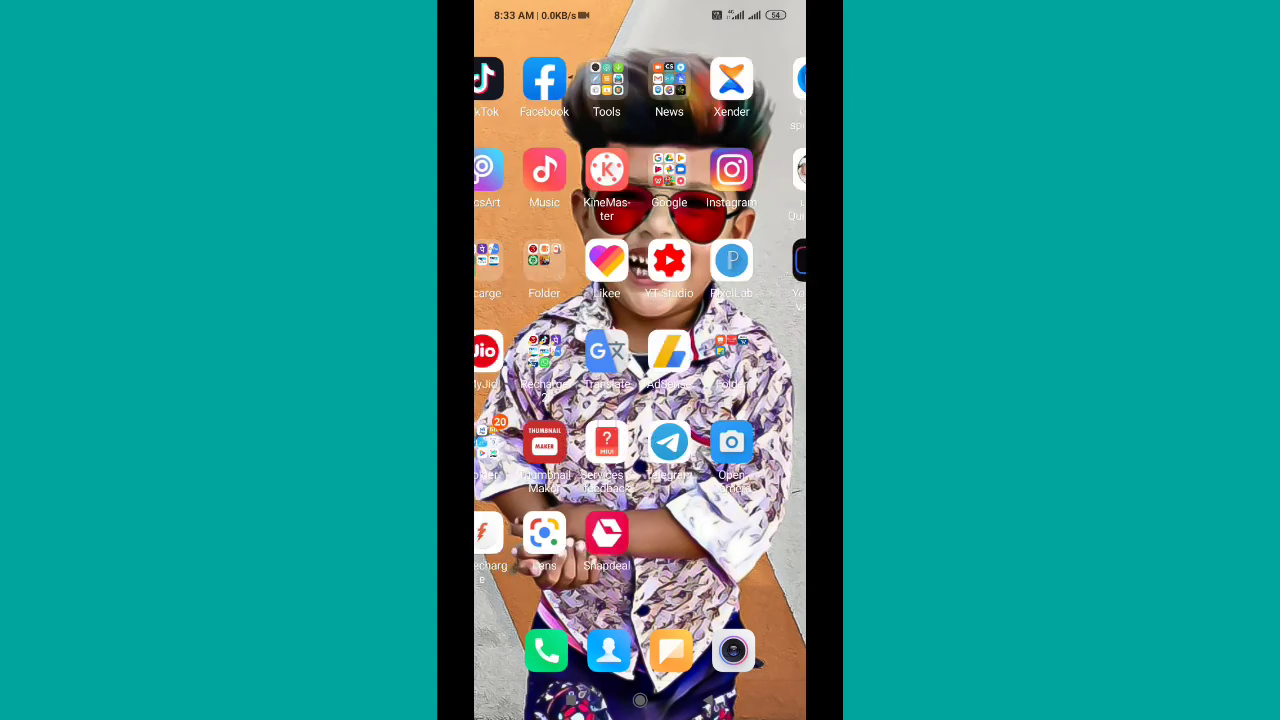
pyautogui.scroll(5, 640, 360)
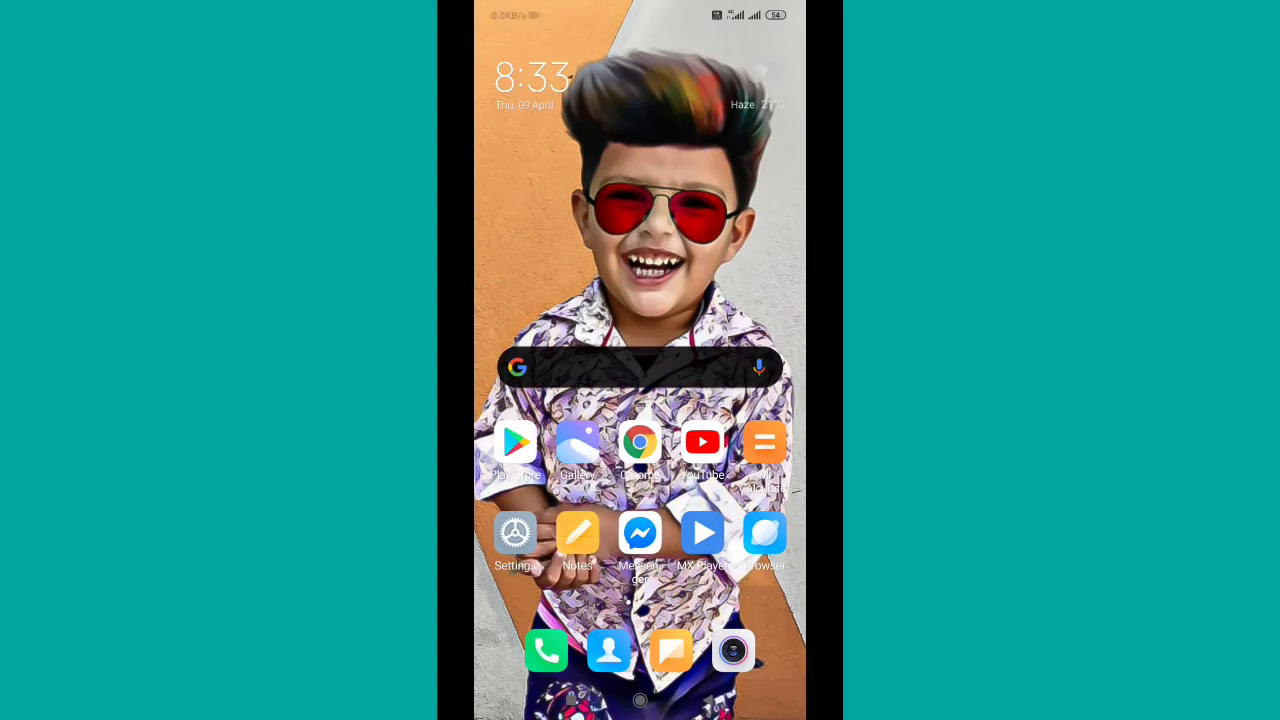
# Open the YouTube mobile app on the phone and switch to the GoL Tech account.
pyautogui.click(702, 442)
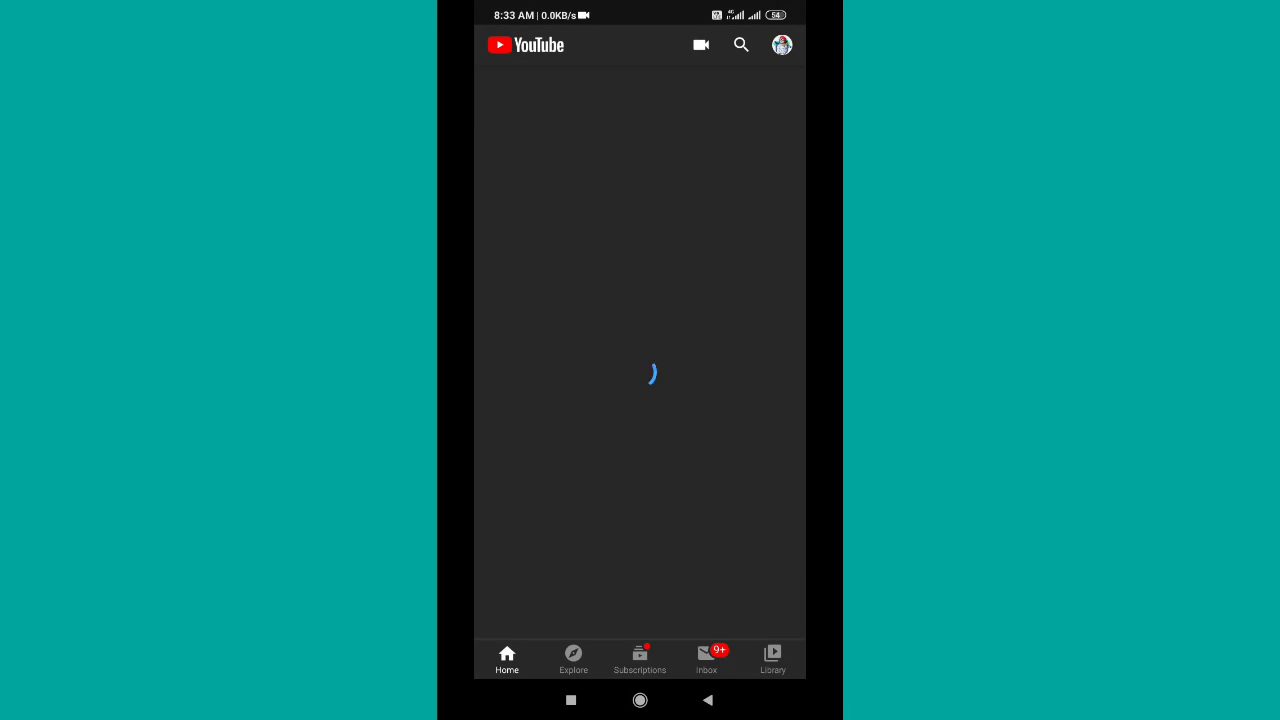
pyautogui.click(782, 45)
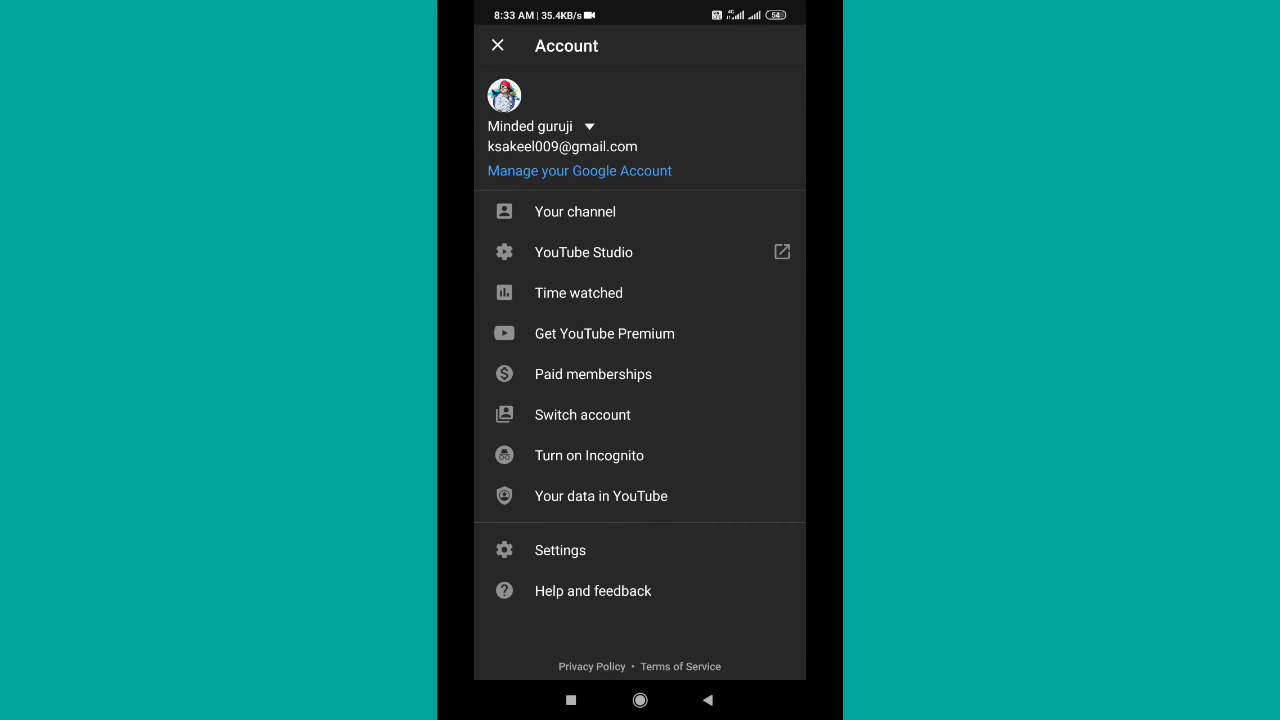
pyautogui.click(540, 126)
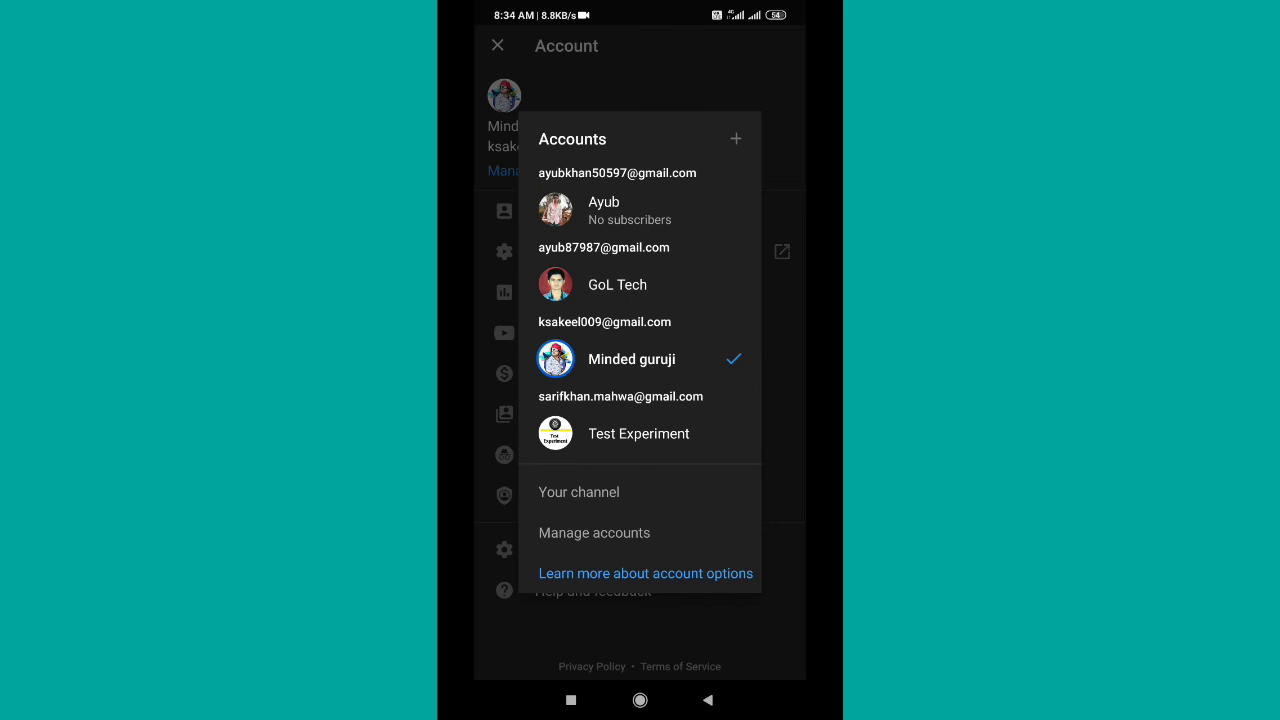
pyautogui.click(617, 285)
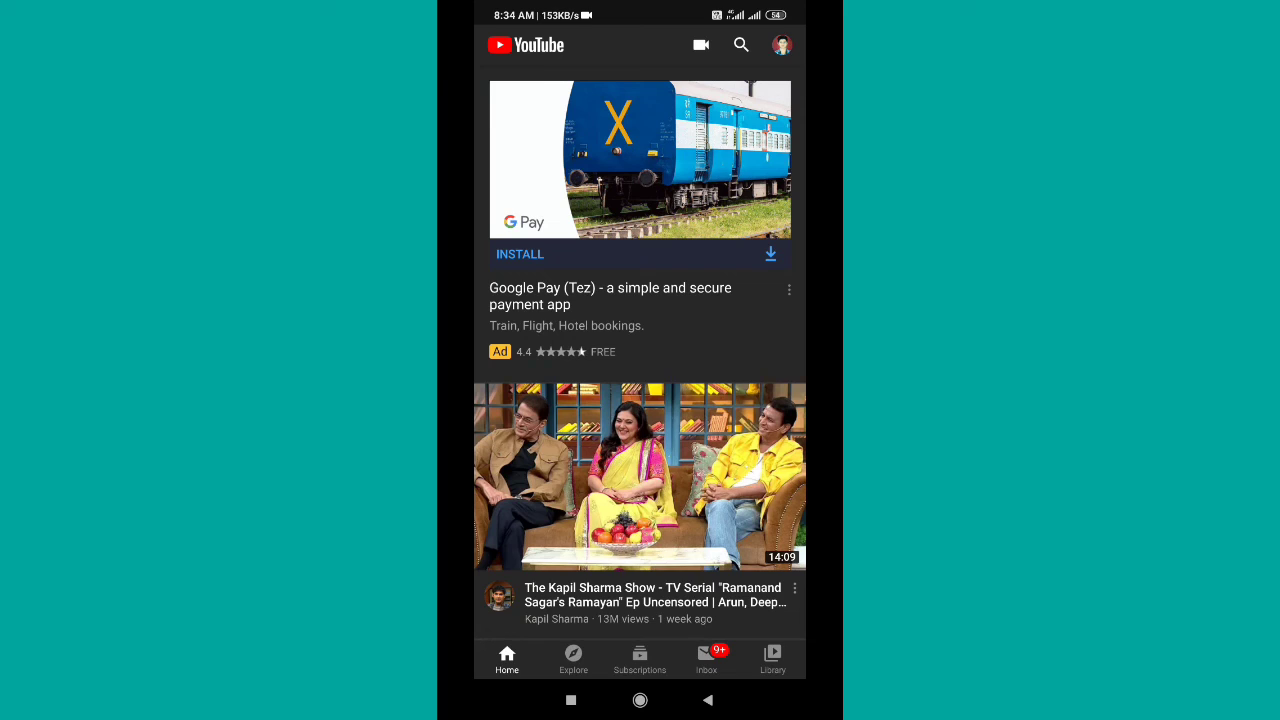
# Create the account's YouTube channel under the prefilled name GoL Tech.
pyautogui.click(782, 45)
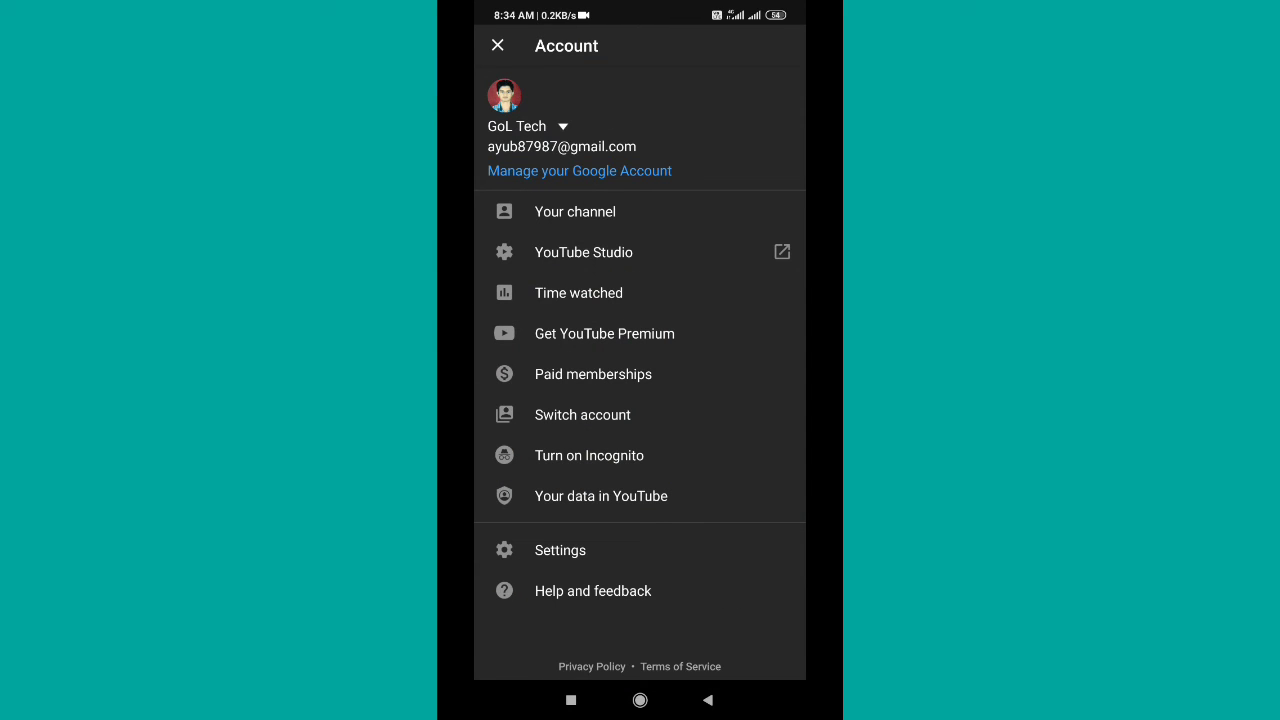
pyautogui.click(575, 211)
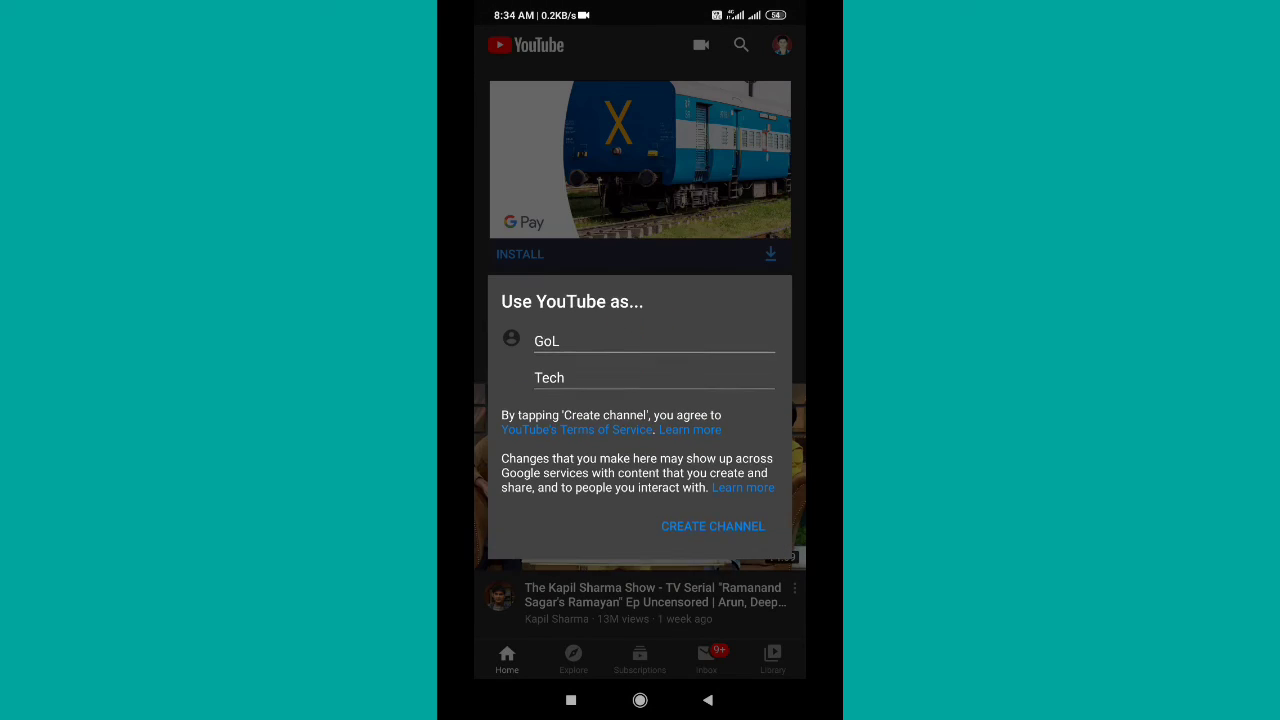
pyautogui.click(602, 272)
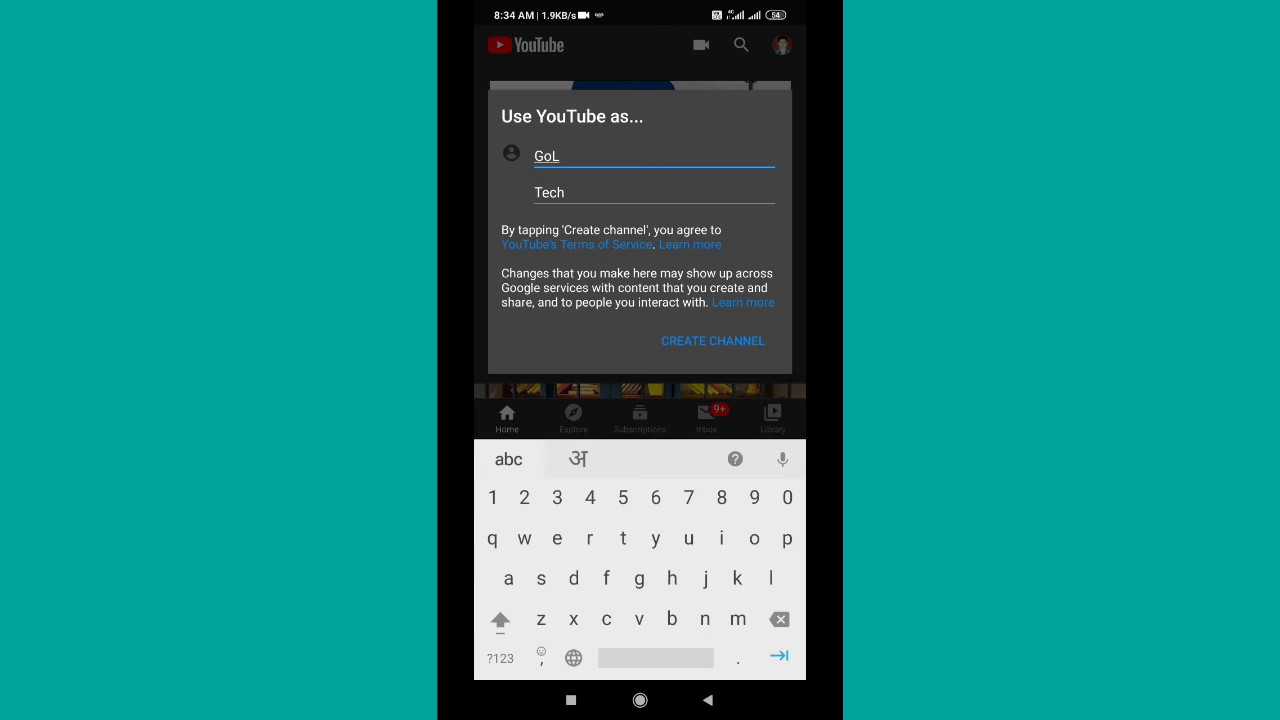
pyautogui.click(710, 340)
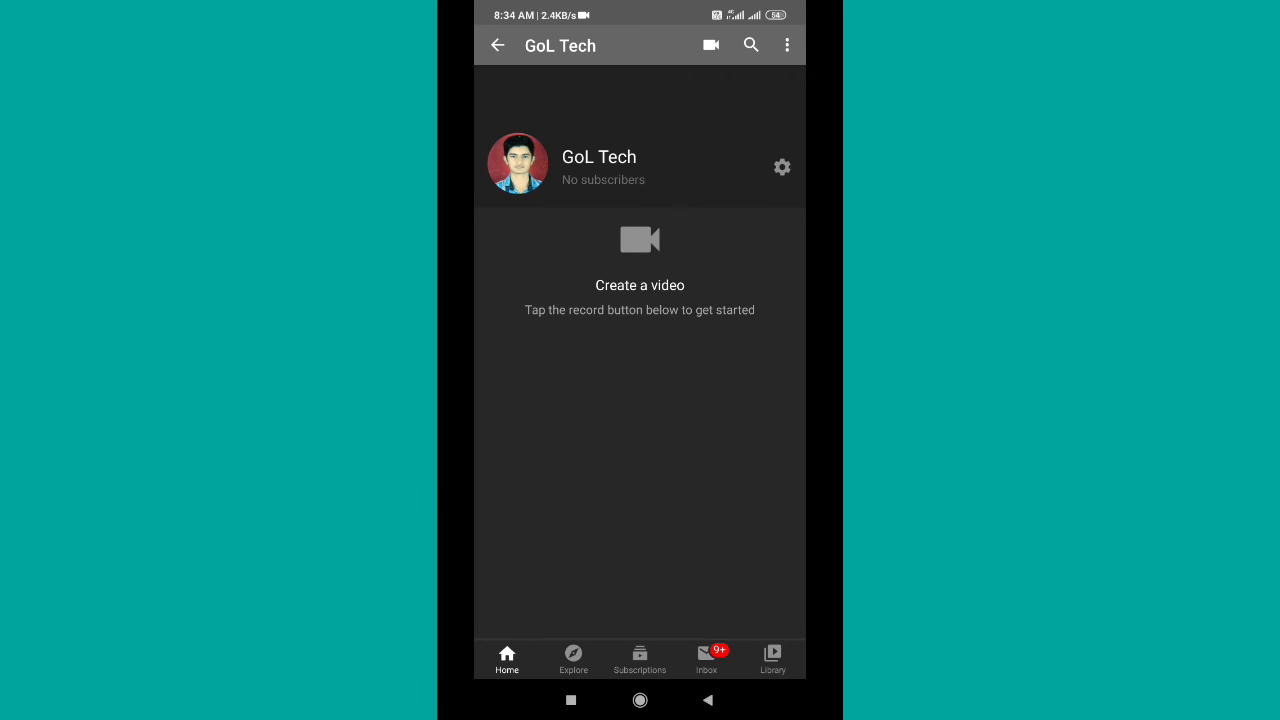
# In the mobile channel settings, enter a channel description starting with "My chan".
pyautogui.click(782, 167)
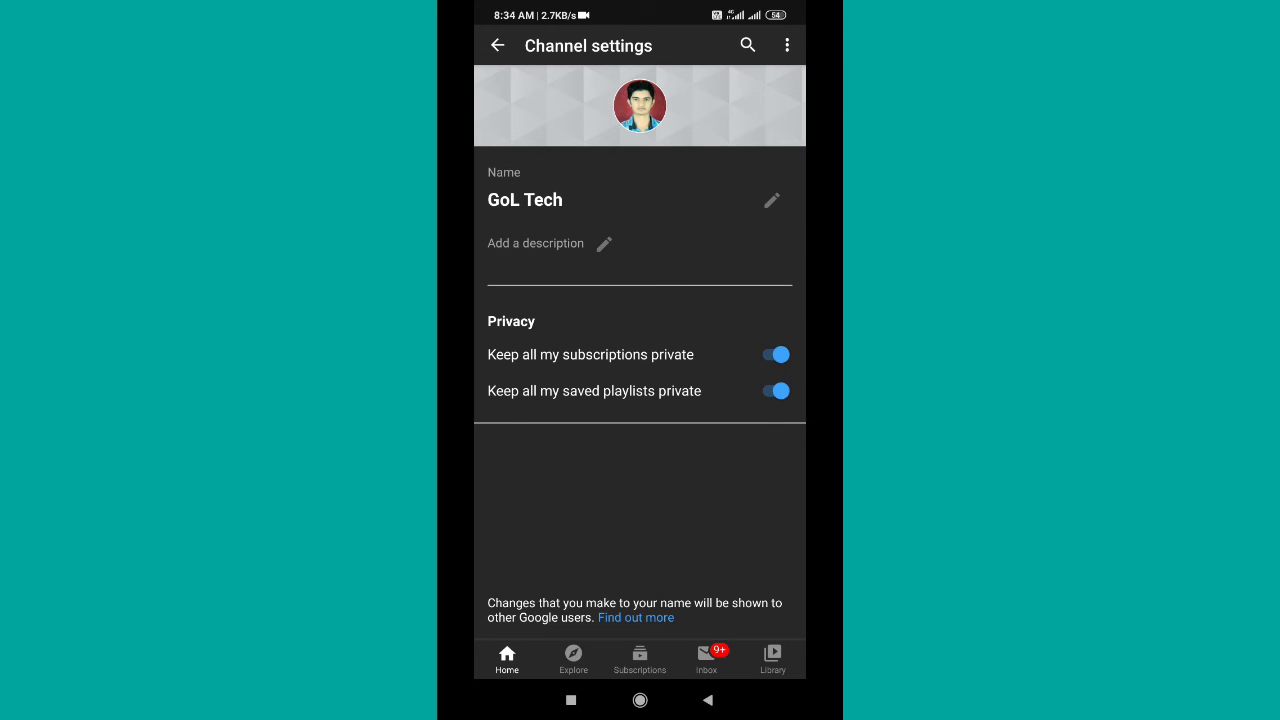
pyautogui.click(604, 243)
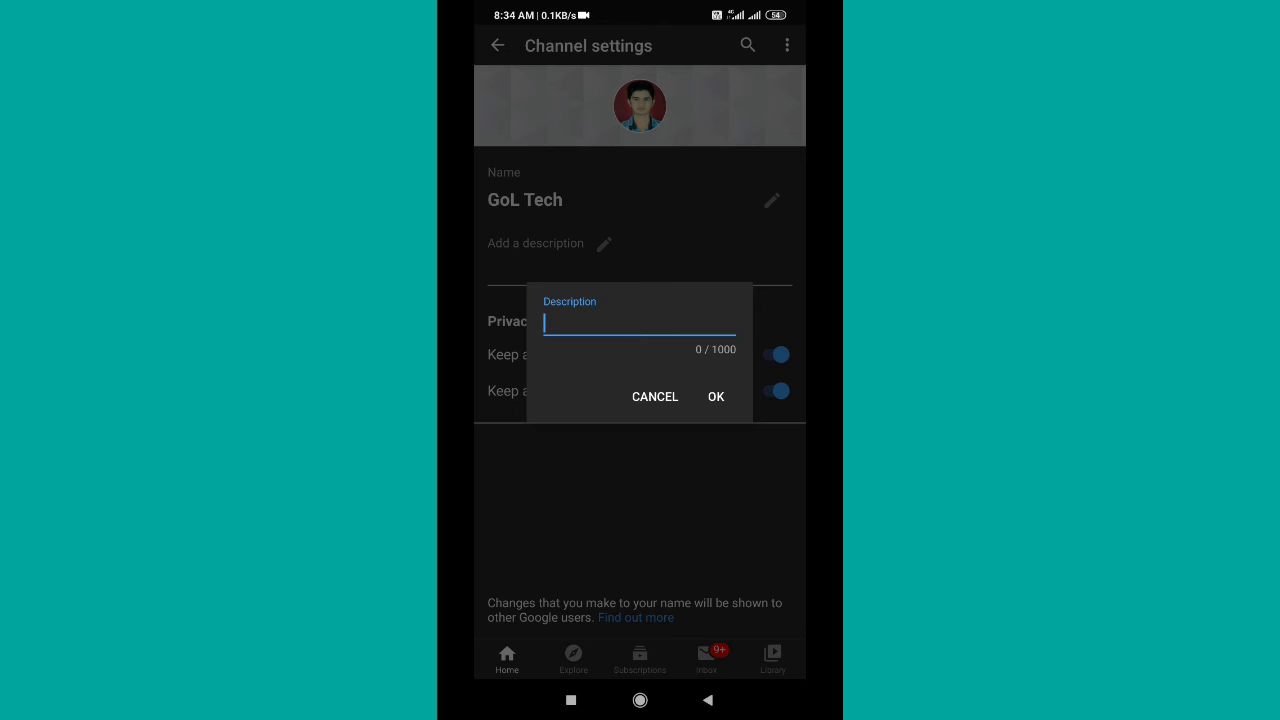
pyautogui.click(658, 319)
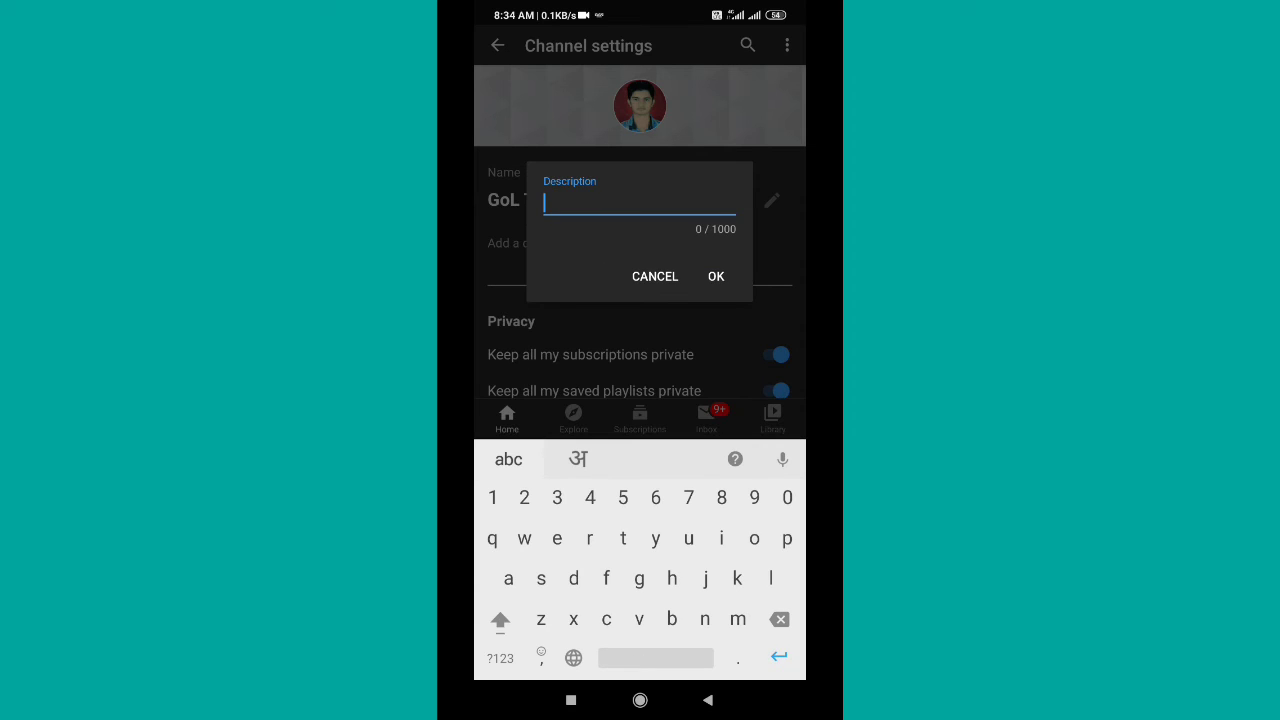
pyautogui.write('My ')
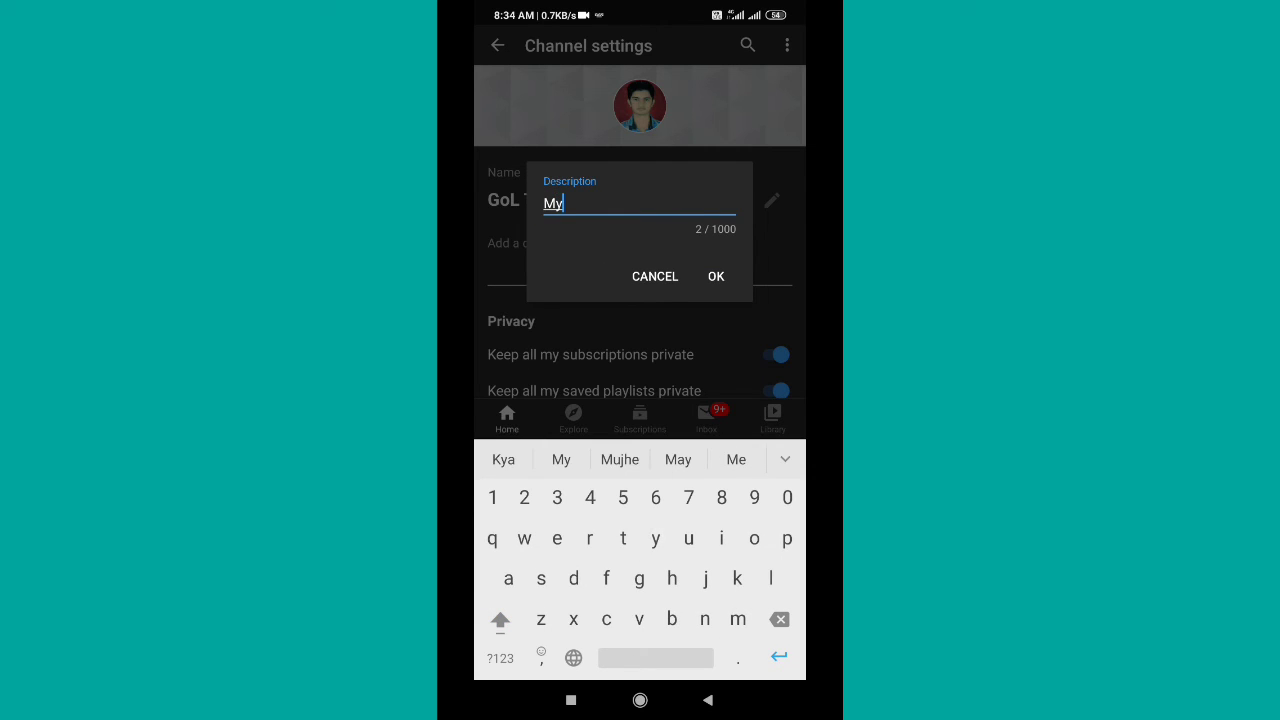
pyautogui.write('chan')
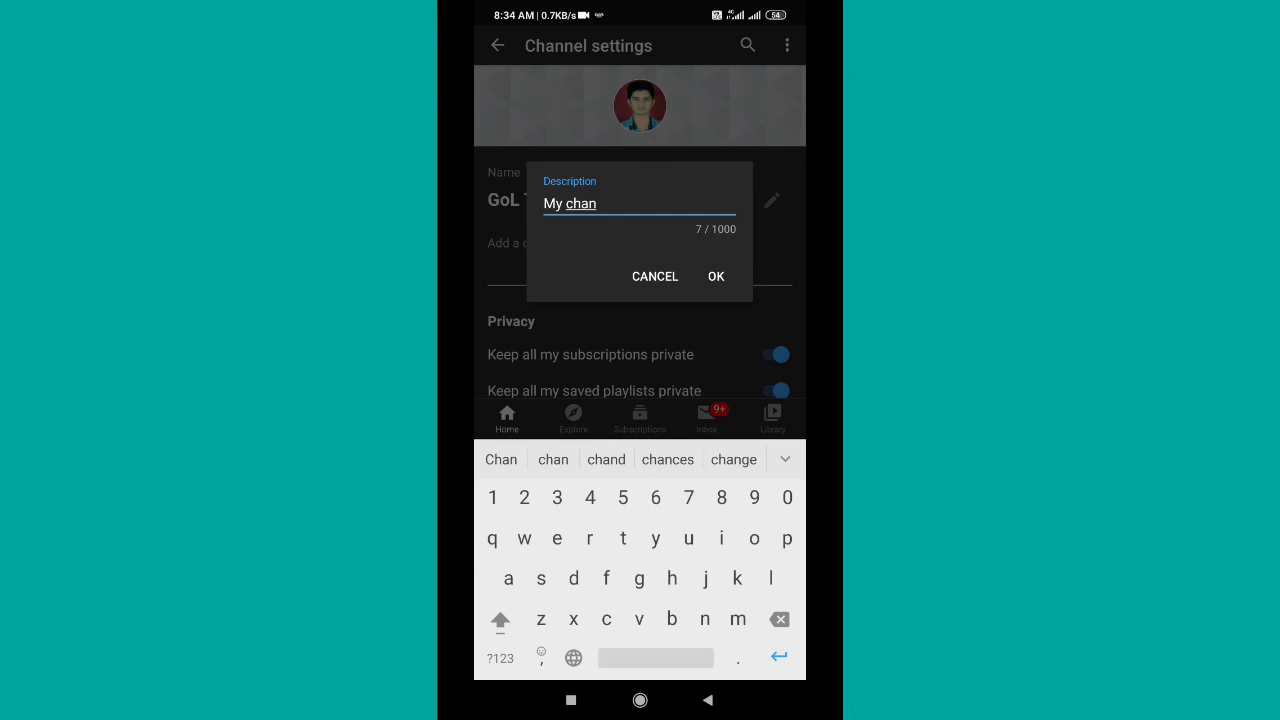